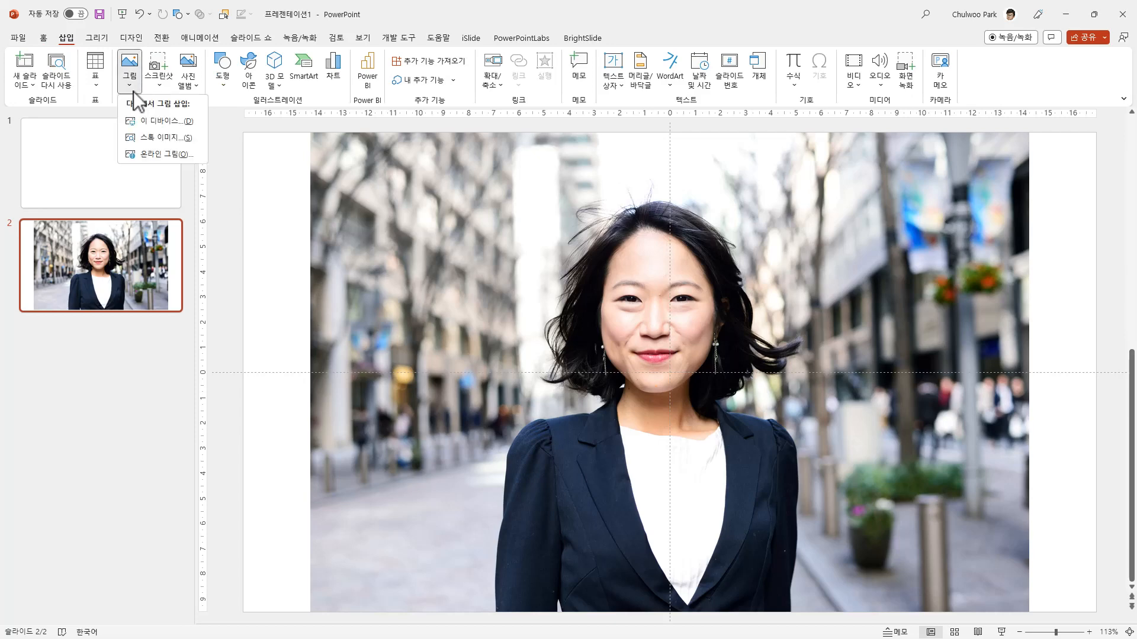
Browse the stock image library for photos such as the woman's street portrait and close it without inserting anything.
click(165, 138)
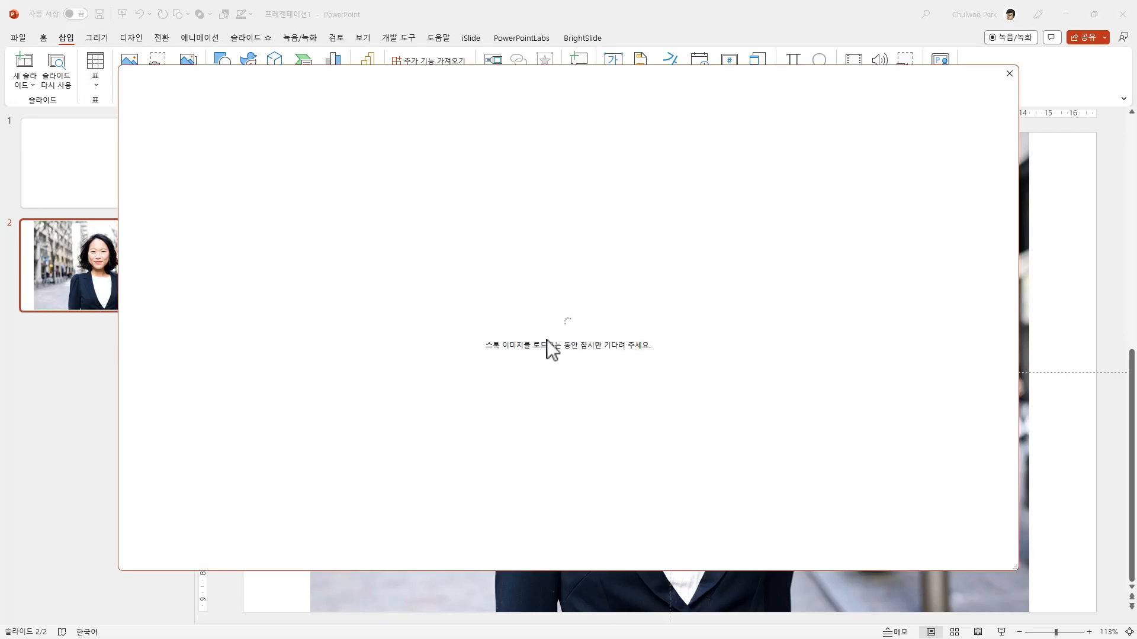
scroll(611, 441, down, 6)
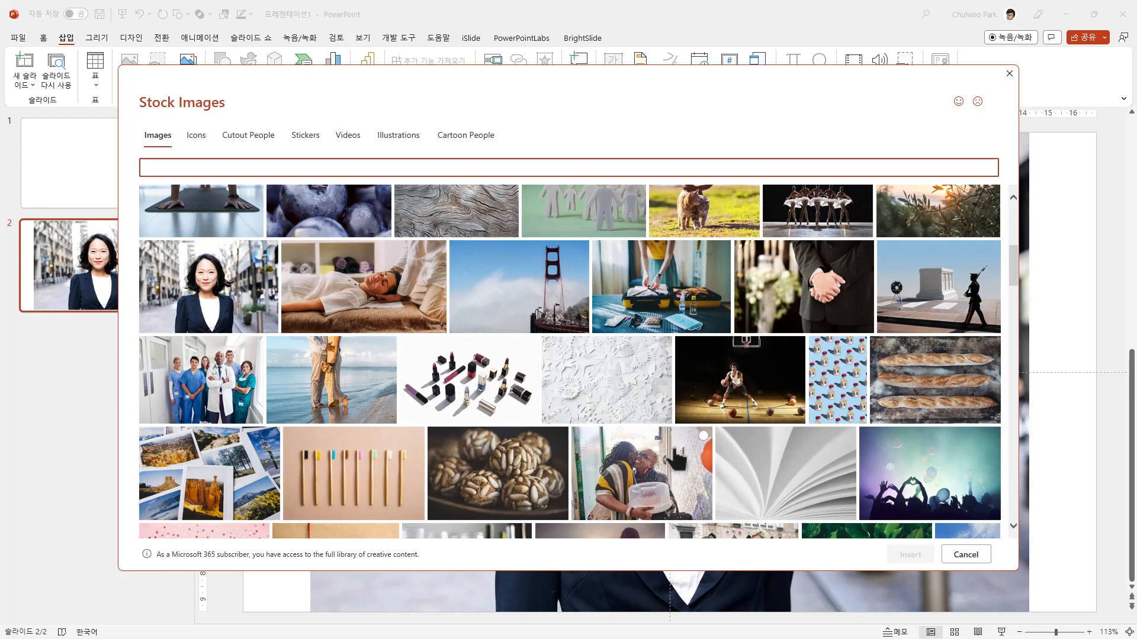
click(1007, 74)
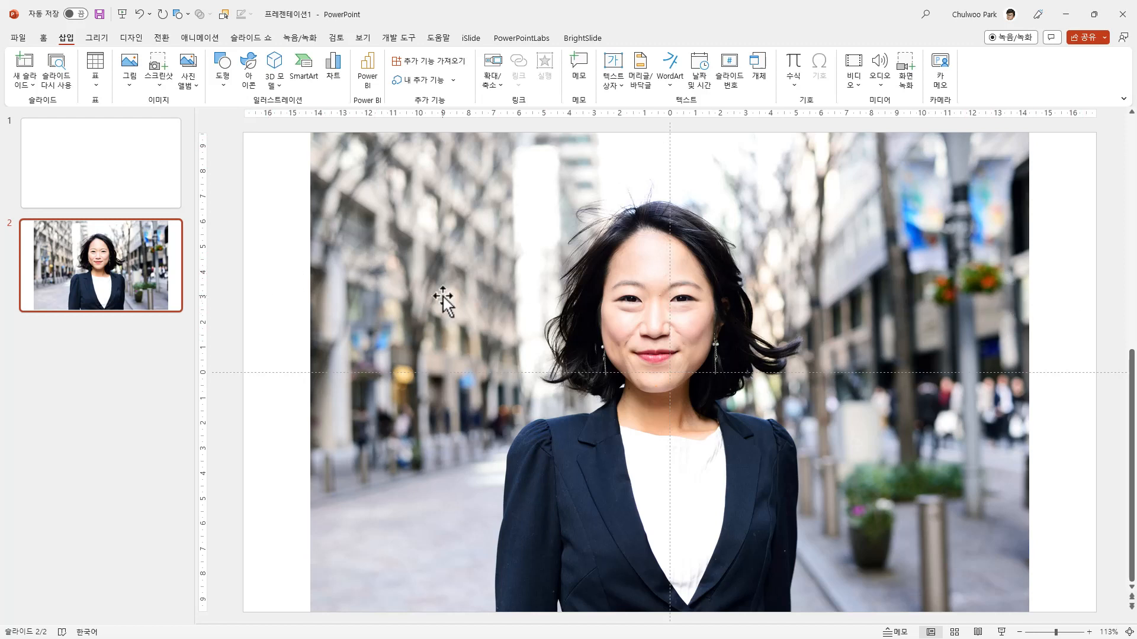
click(406, 221)
mouse_move(311, 132)
mouse_down()
mouse_move(250, 89)
mouse_move(310, 154)
mouse_up()
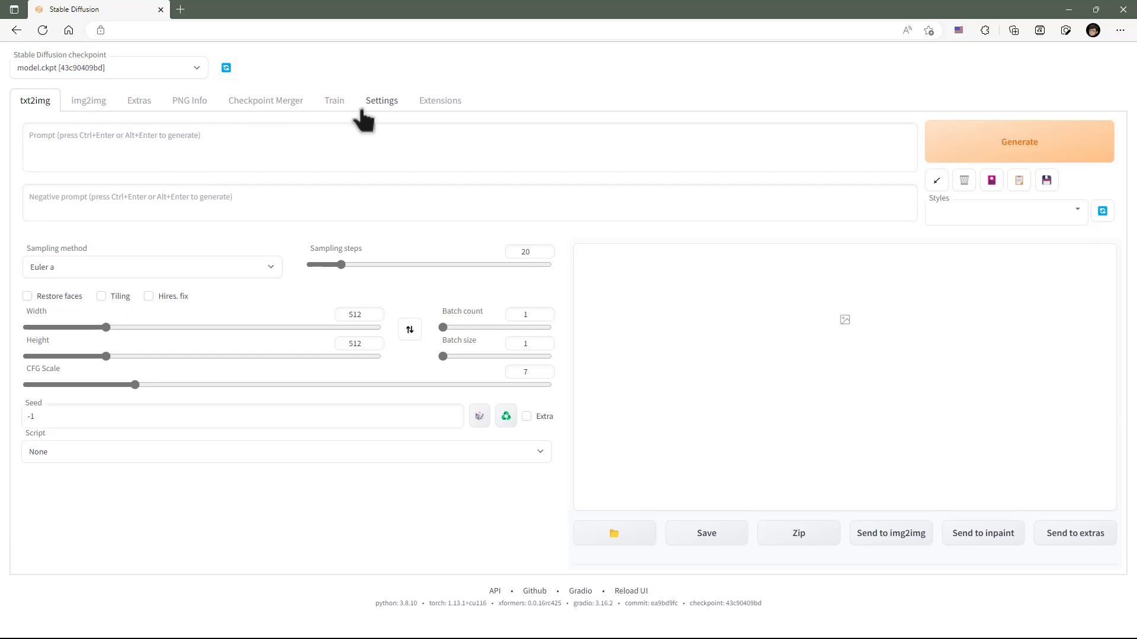
Switch to Stable Diffusion and load the woman's street portrait as the img2img source image.
click(85, 115)
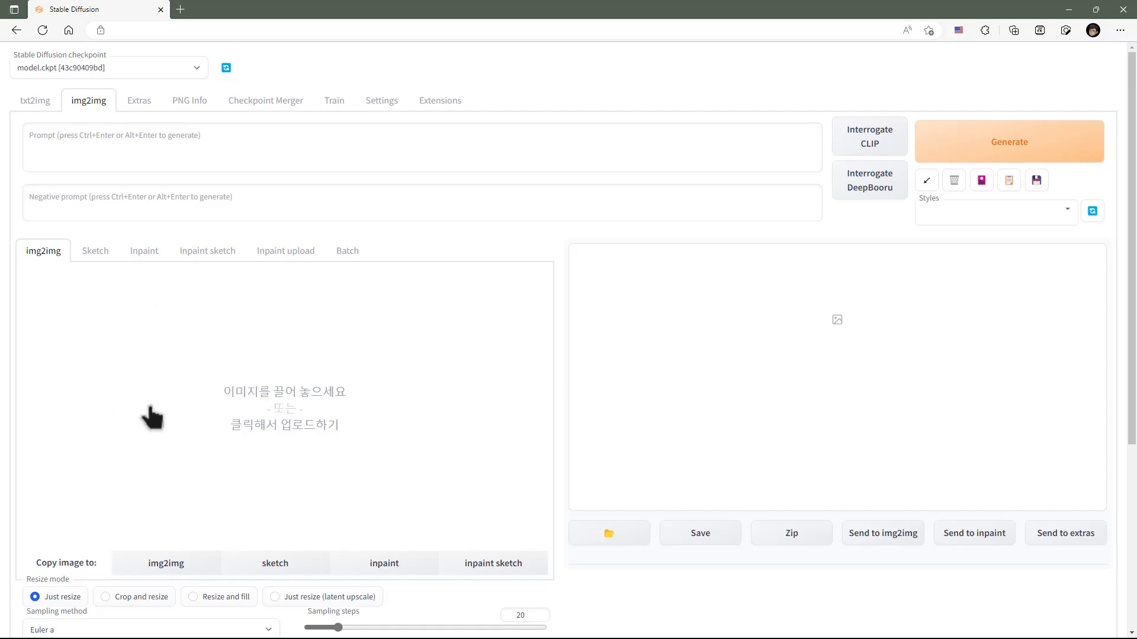
click(152, 418)
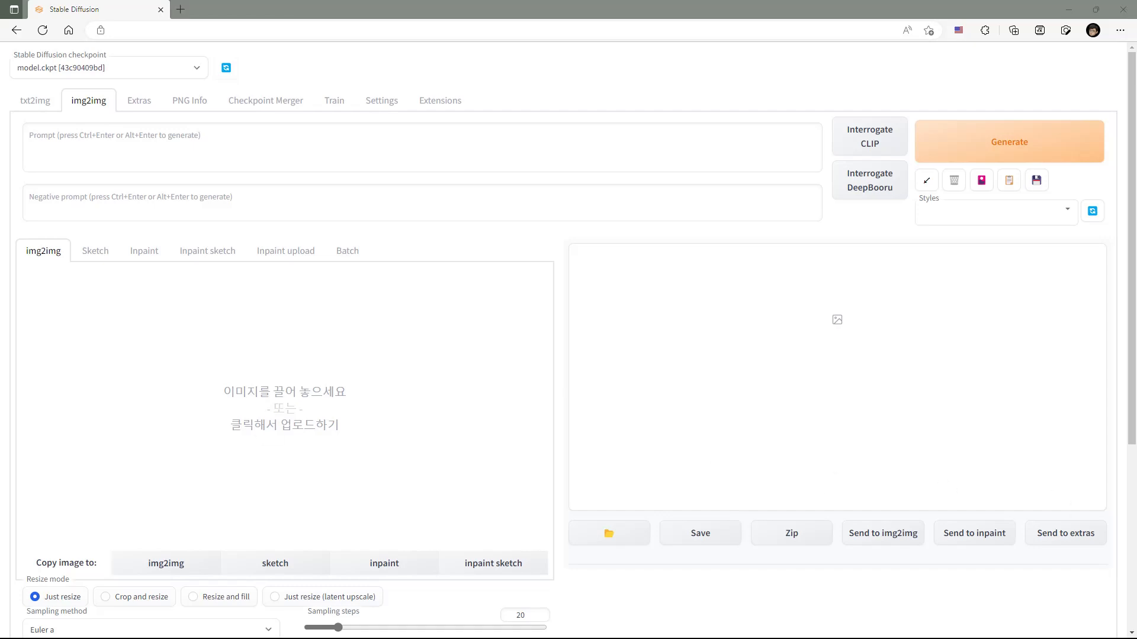
drag(587, 432, 307, 399)
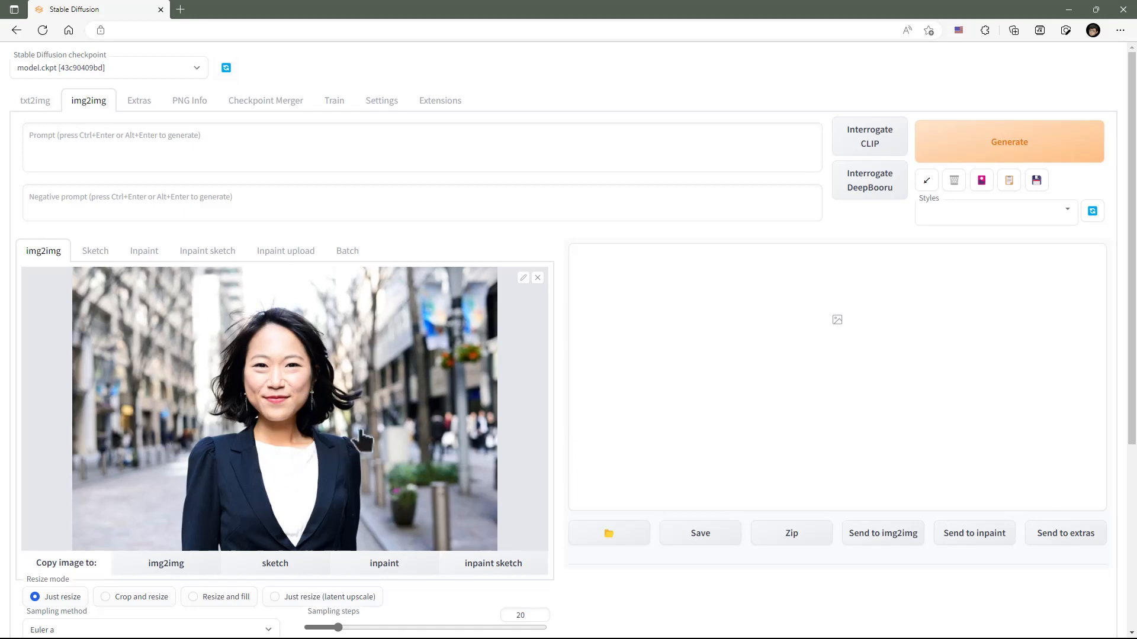
Choose the Outpainting mk2 script for the img2img generation.
scroll(364, 441, down, 5)
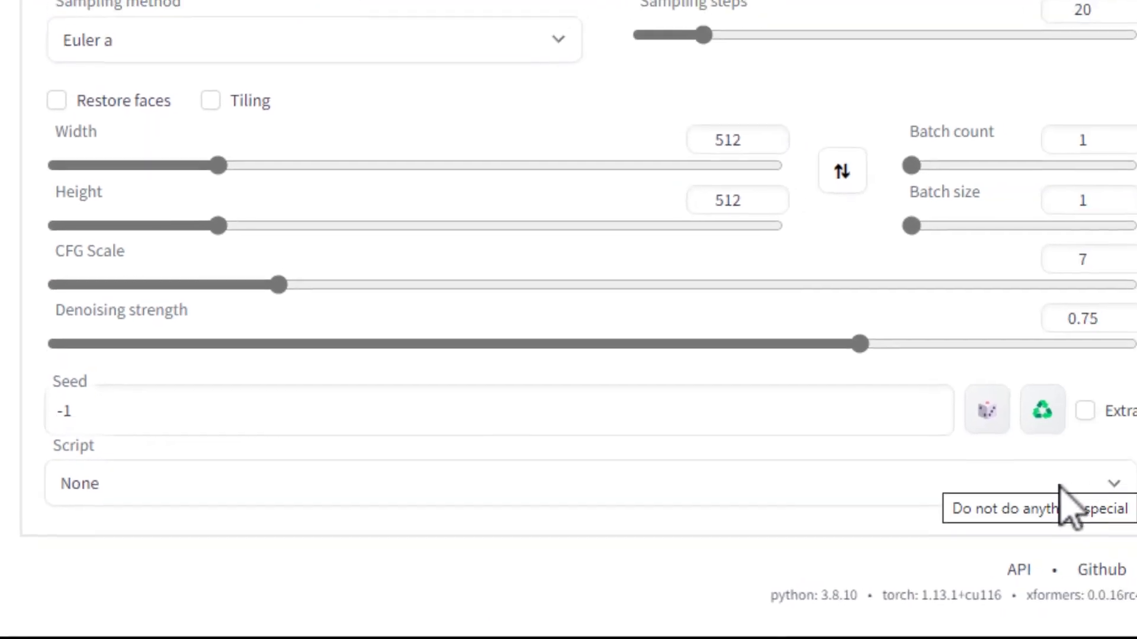
click(1060, 485)
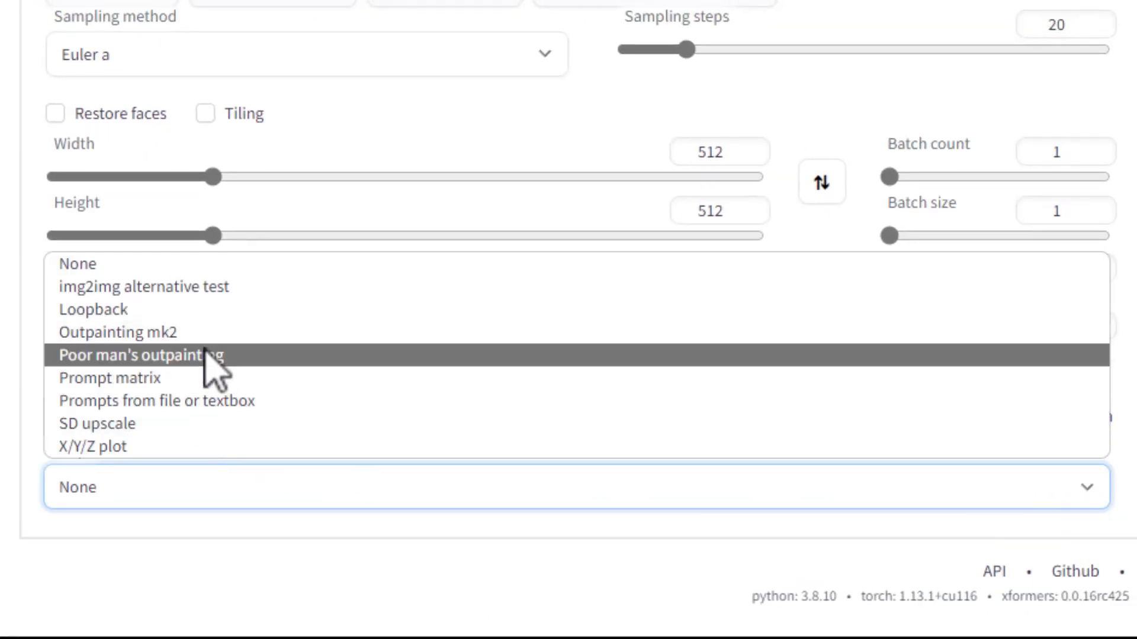
click(159, 334)
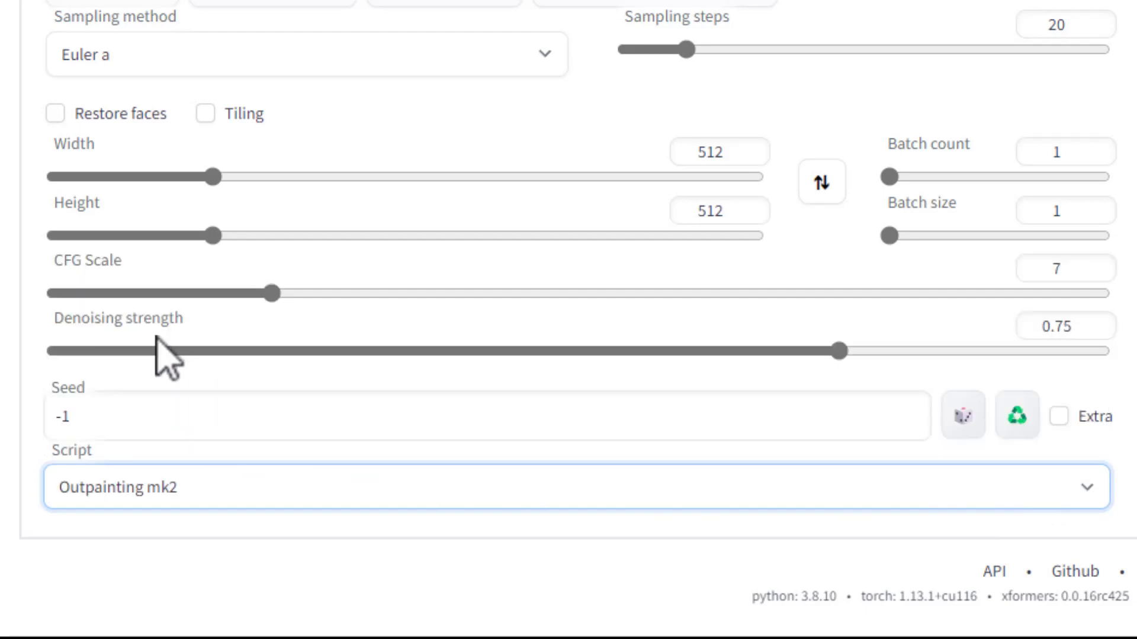
Restrict the outpainting direction to left by turning off right, up and down.
scroll(317, 414, down, 5)
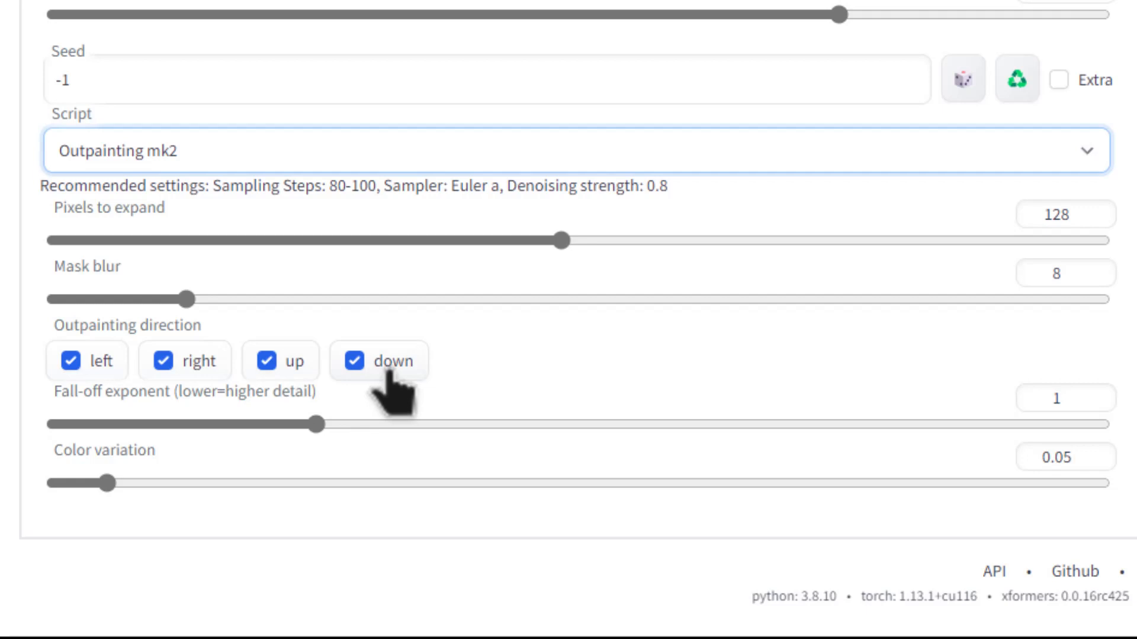
scroll(391, 385, up, 5)
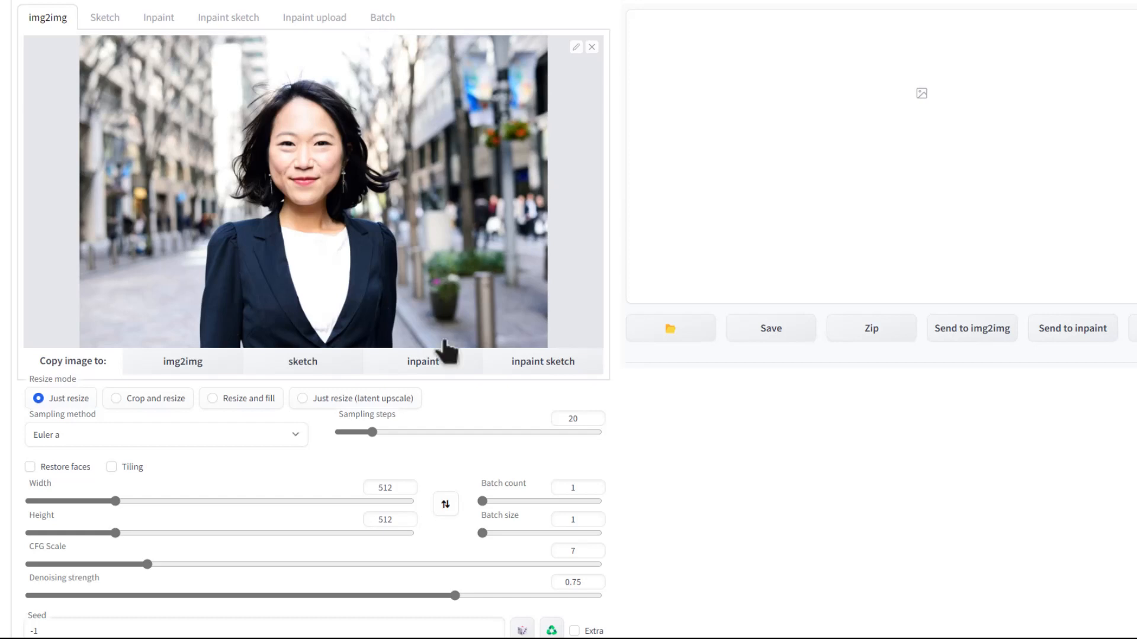
scroll(437, 384, down, 5)
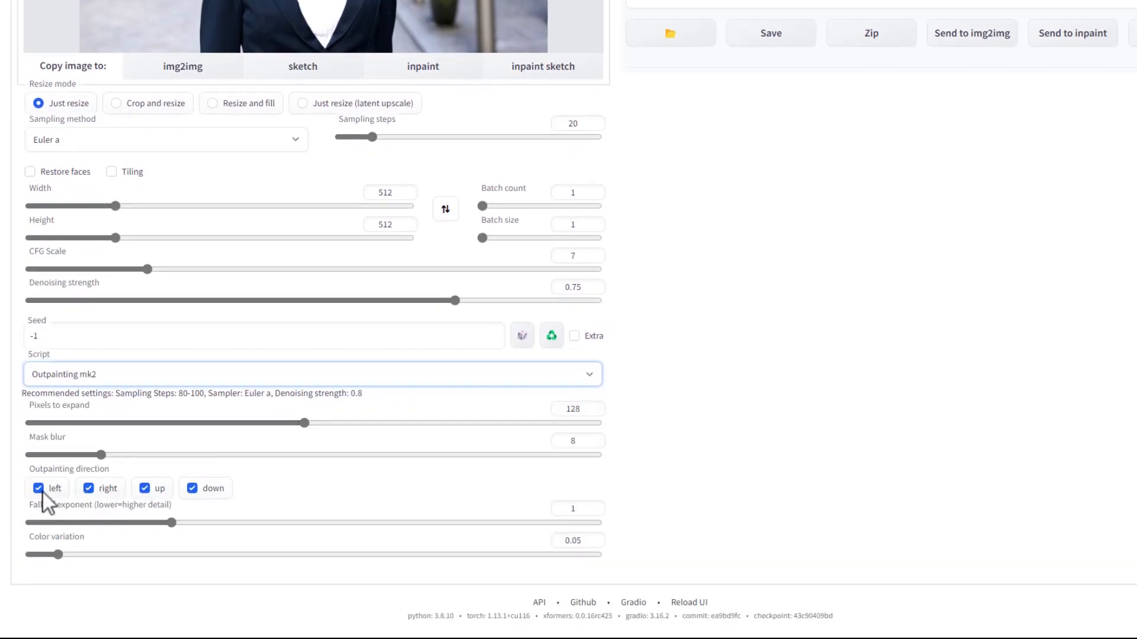
click(145, 490)
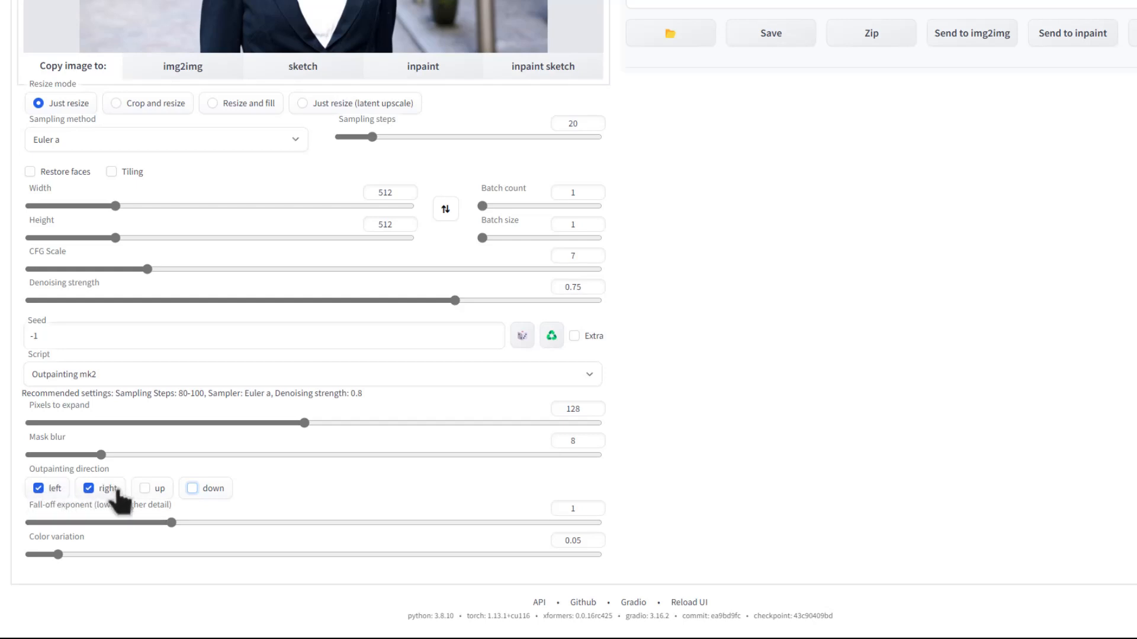
click(86, 490)
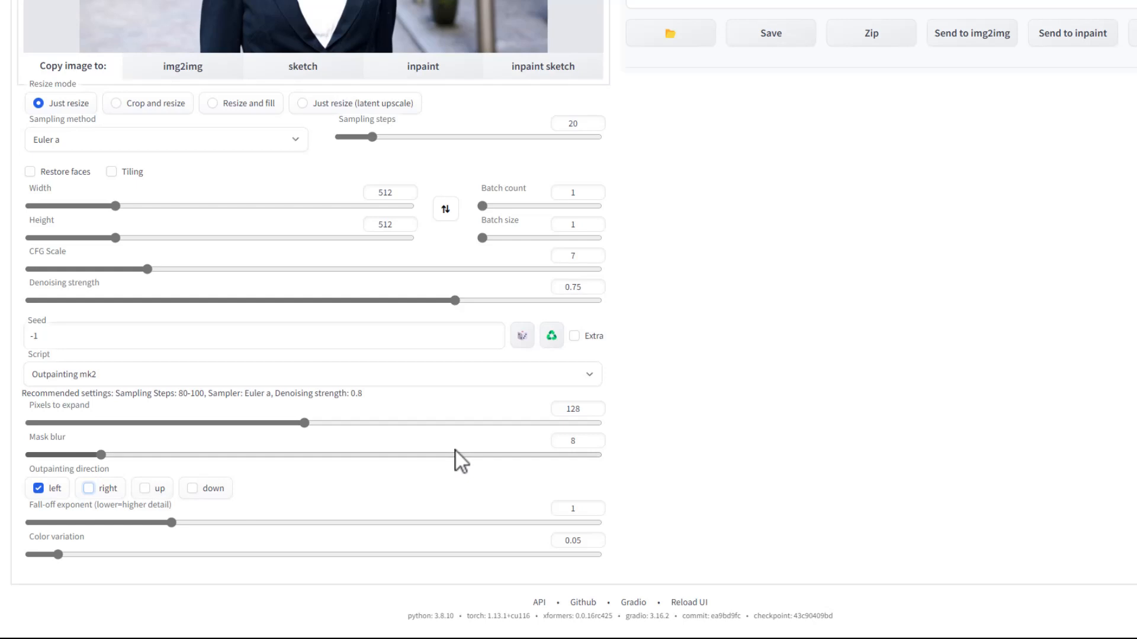
Raise the sampling steps to 40 and set the batch count to 2.
scroll(456, 450, up, 3)
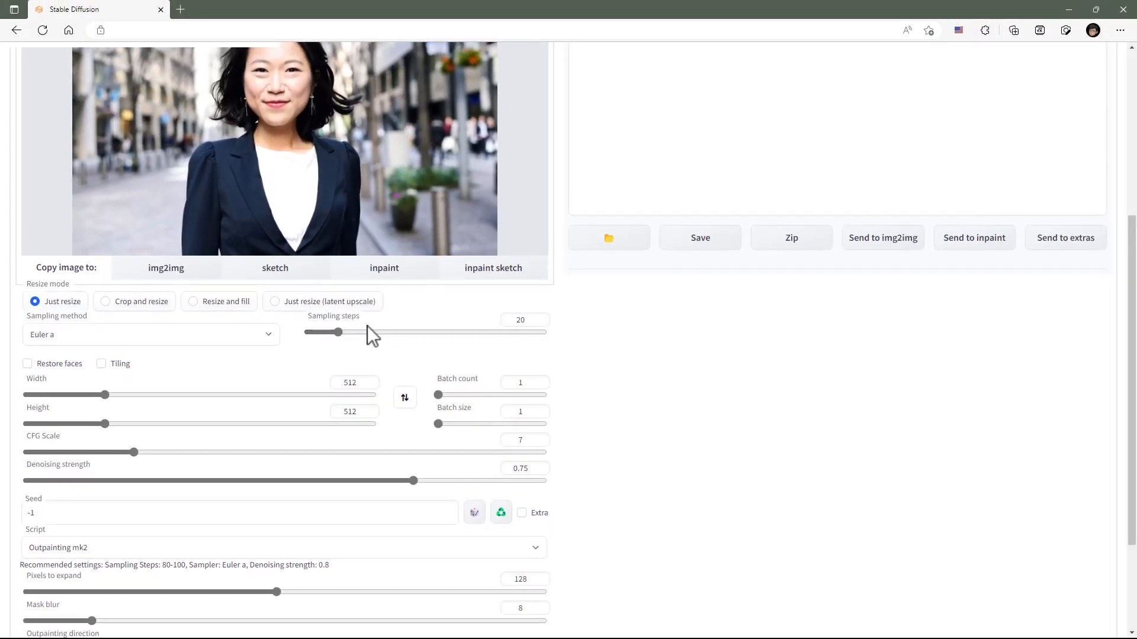
click(527, 323)
click(540, 318)
click(539, 318)
click(539, 318)
click(539, 318)
click(540, 318)
click(539, 318)
click(539, 318)
click(539, 318)
click(540, 318)
click(540, 318)
click(540, 318)
click(540, 318)
click(540, 318)
click(540, 318)
click(540, 317)
click(540, 318)
click(523, 382)
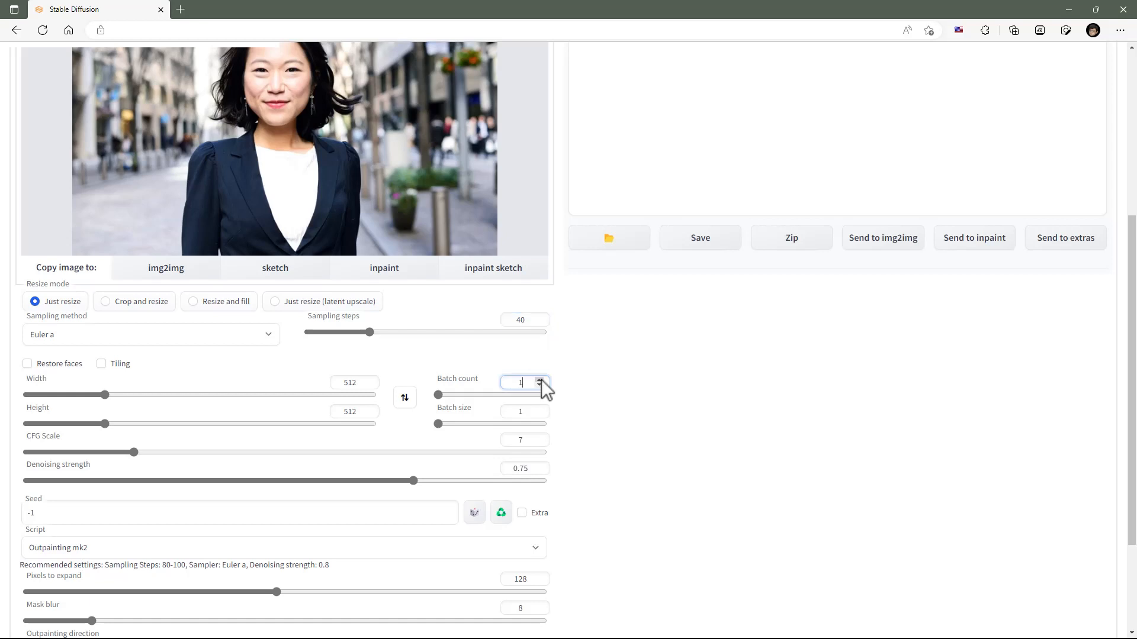
click(591, 386)
Enter the prompt "street, building, realistic photo, day," for the outpainted area.
scroll(609, 420, up, 5)
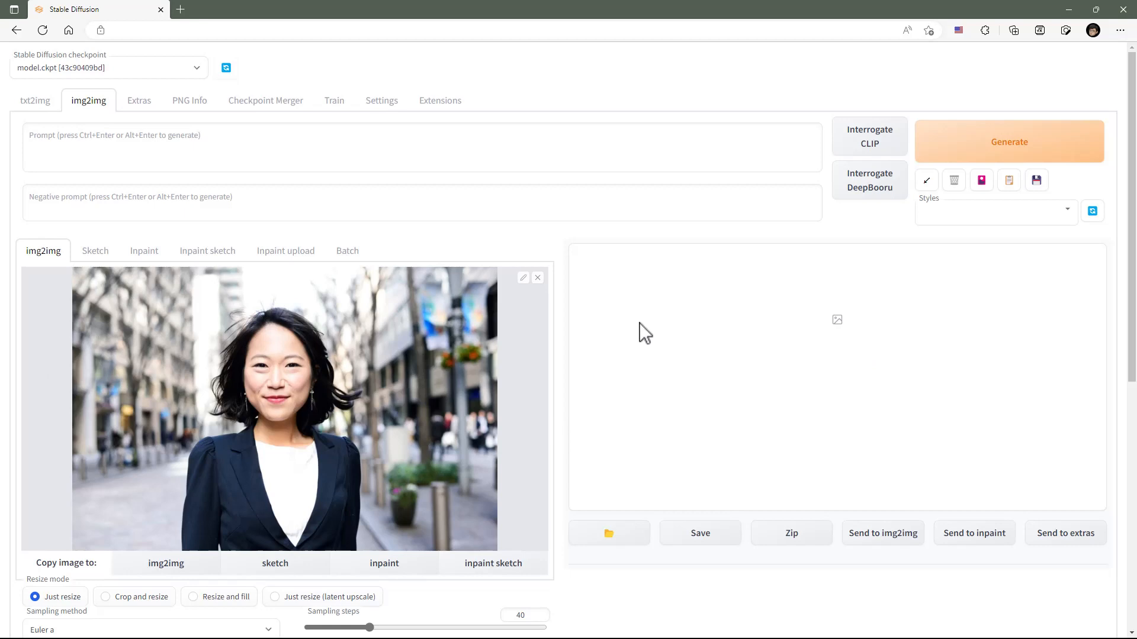
click(124, 145)
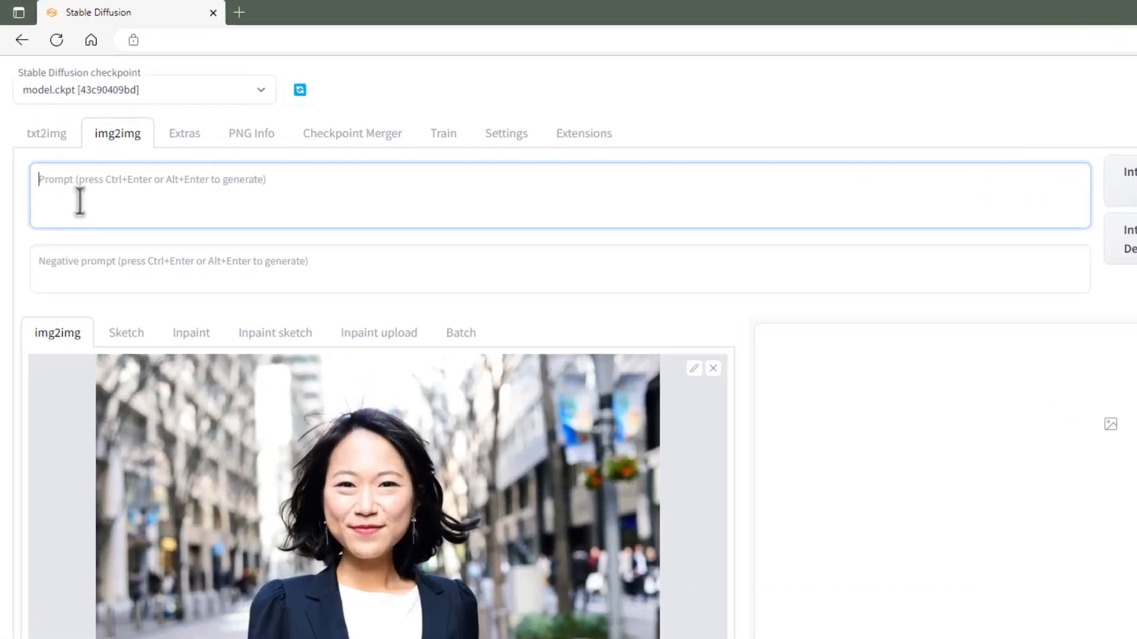
text(st)
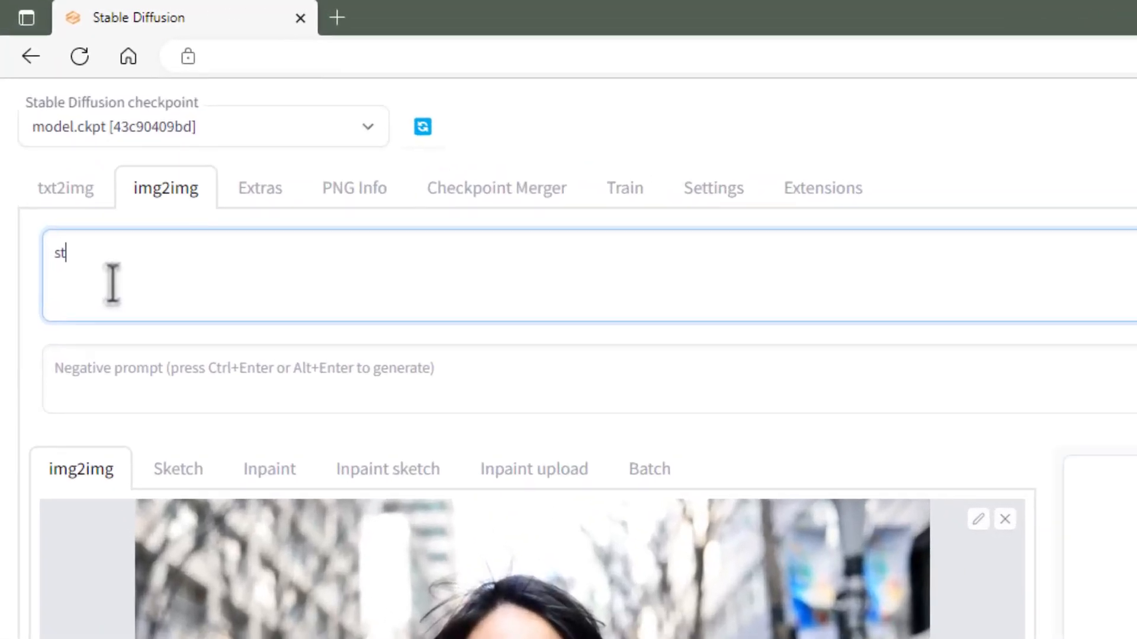
text(reet,)
text(building)
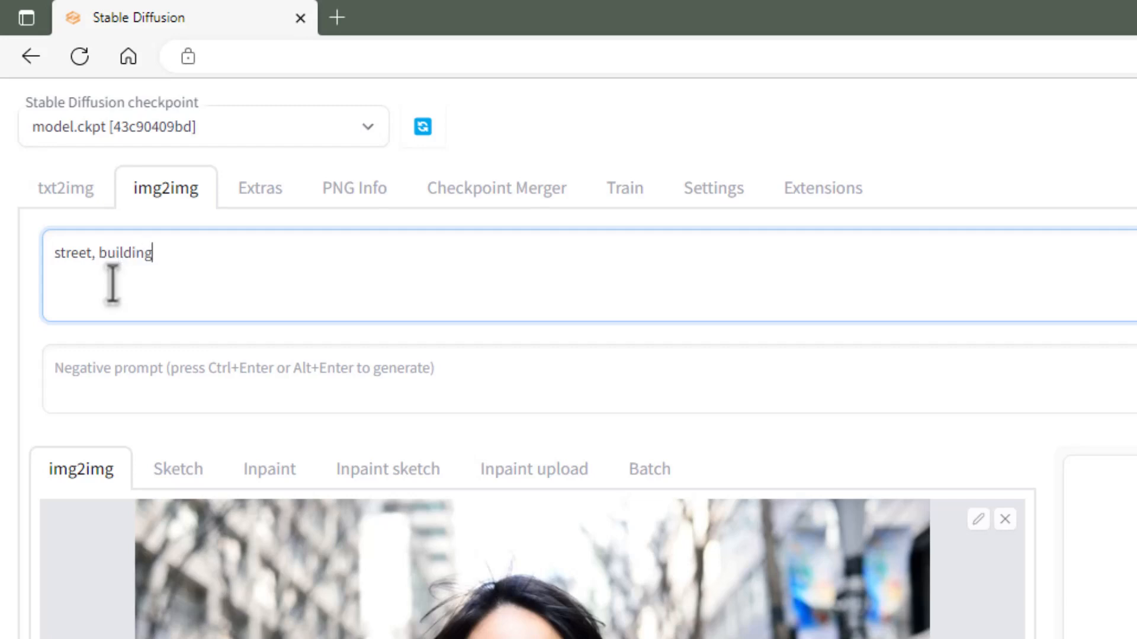
text(,)
text( realistic phot)
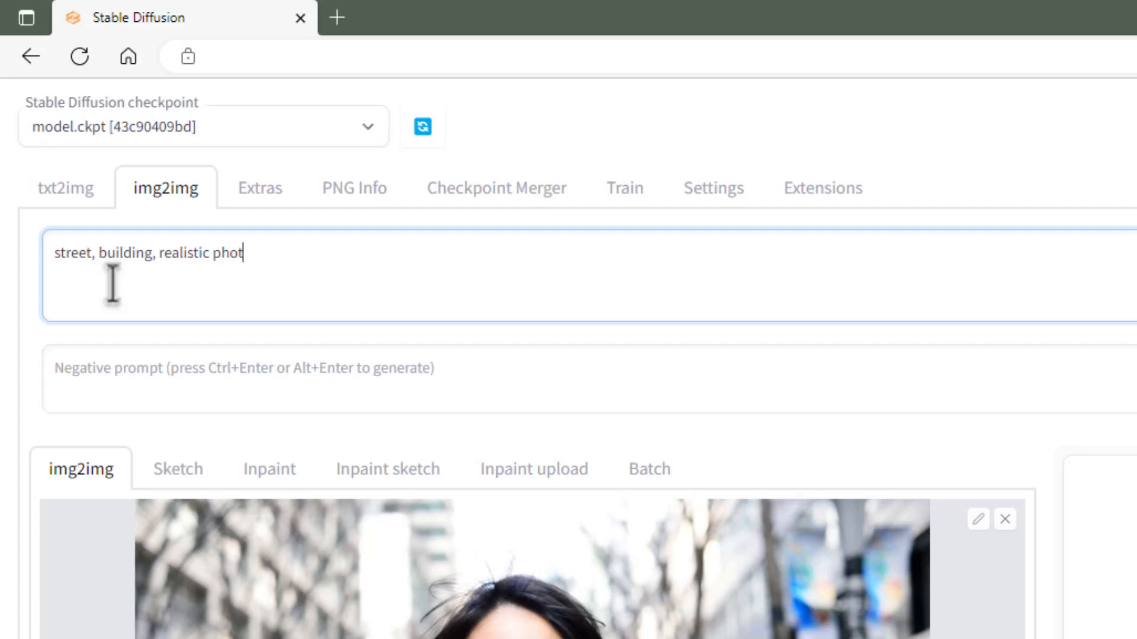
text(, o, day,)
Enter "drawing, painting, rough" as the negative prompt.
click(105, 375)
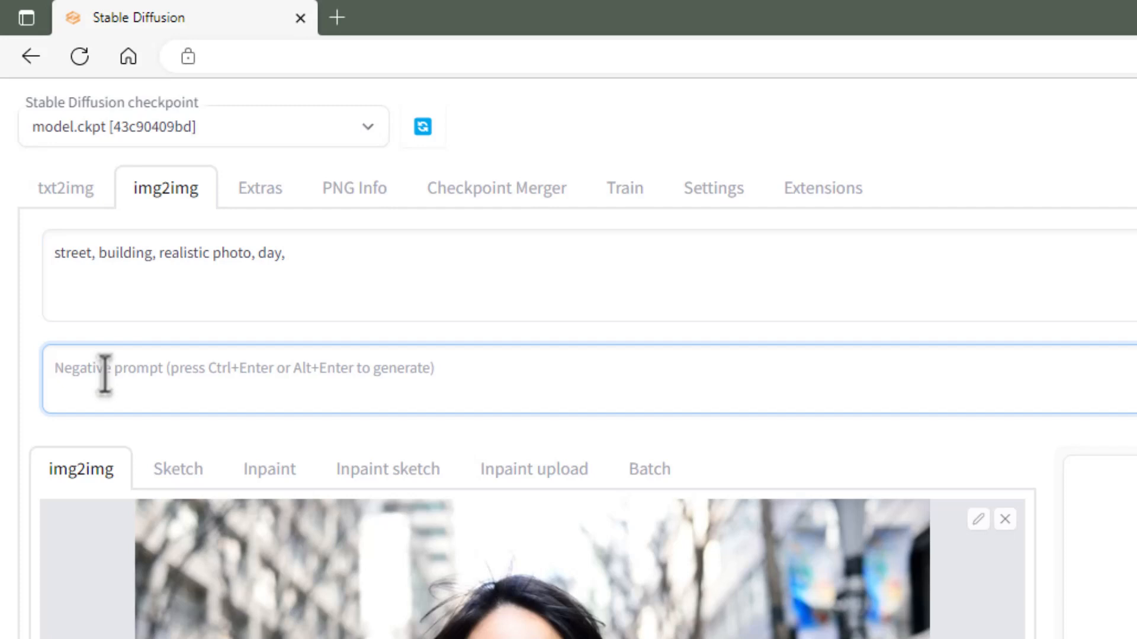
text(drawing)
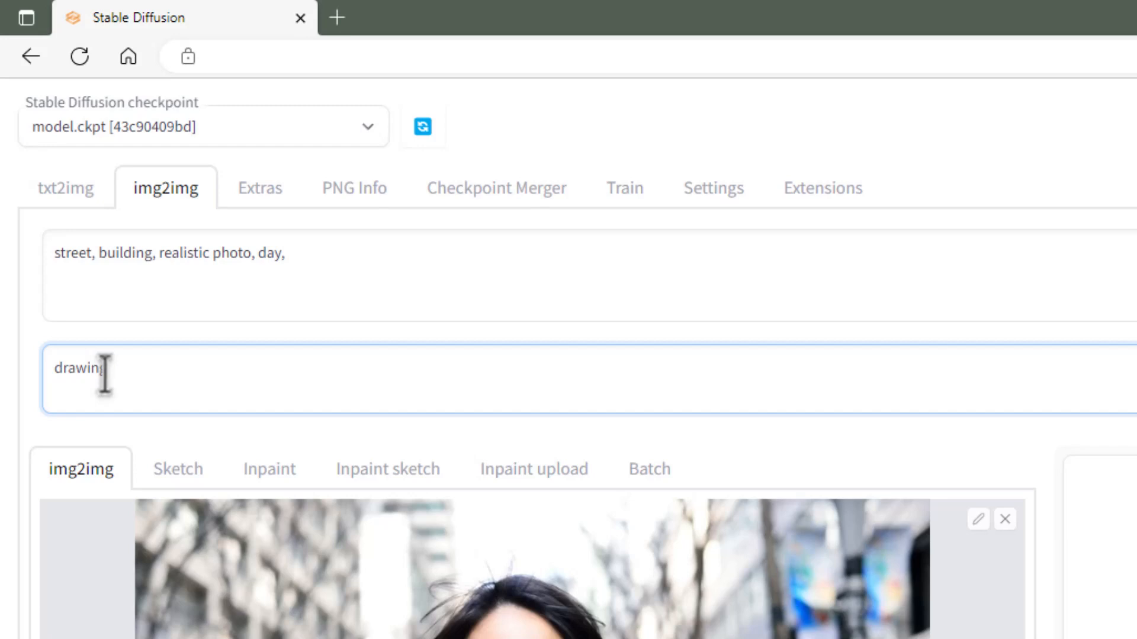
text(, painting,)
text(rough)
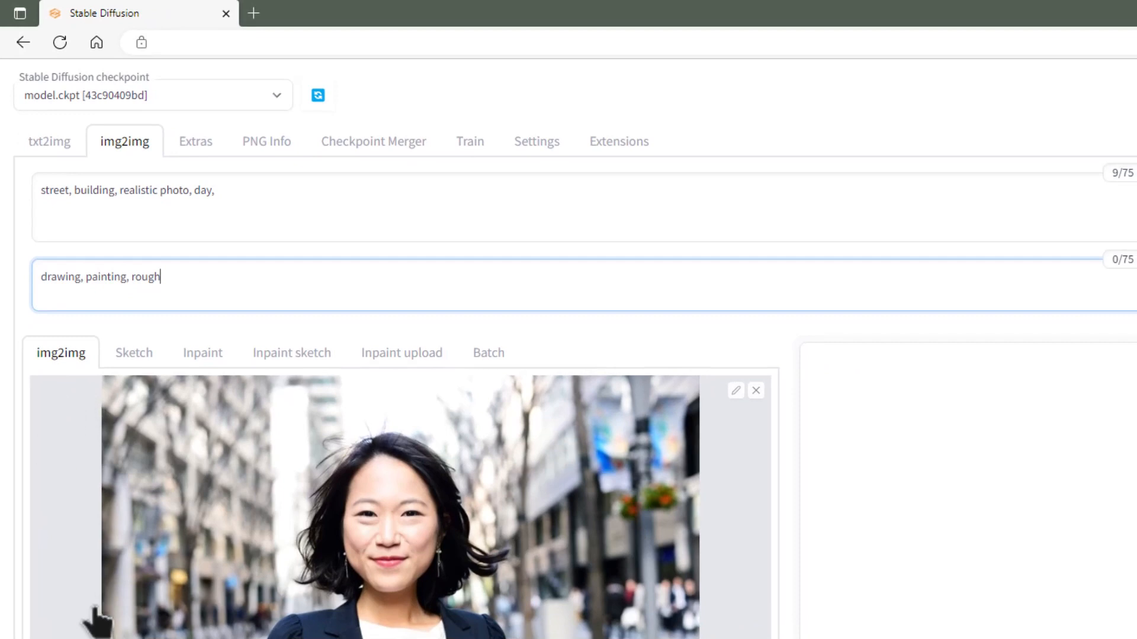
Append "bokeh" to the prompt and generate the outpainted images, viewing both variations enlarged.
click(281, 201)
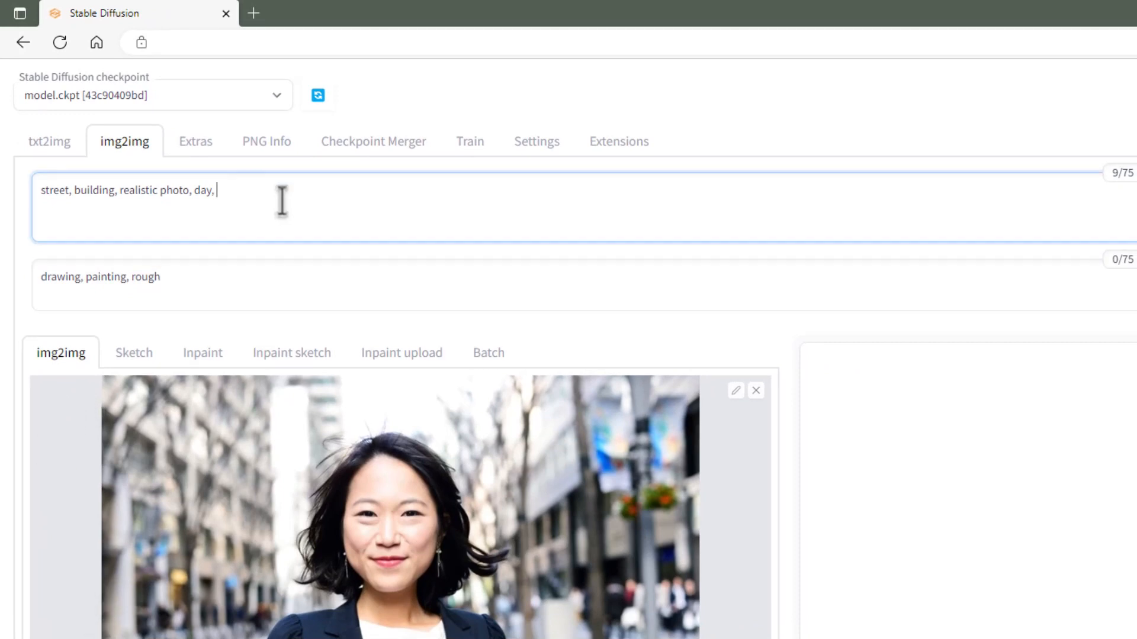
text(bokeh)
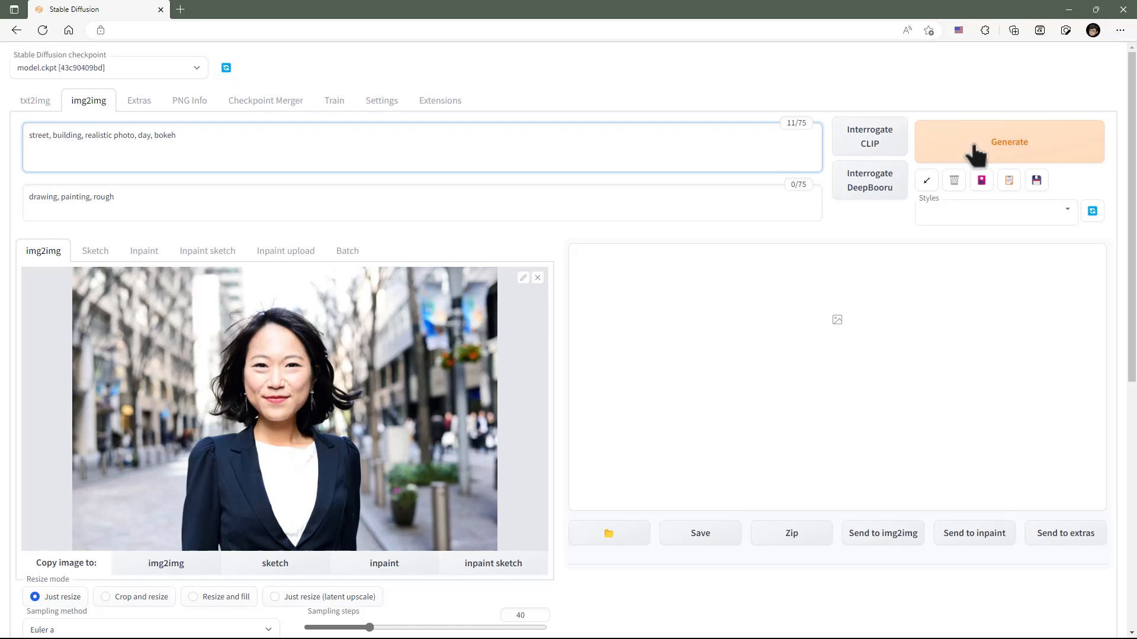
click(975, 155)
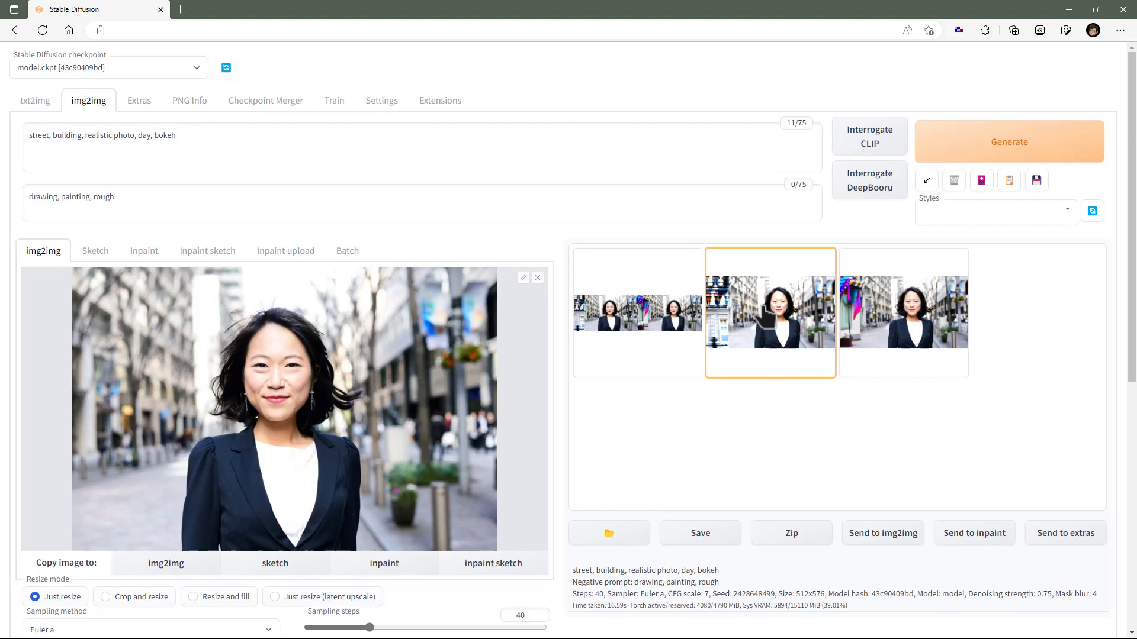
click(760, 320)
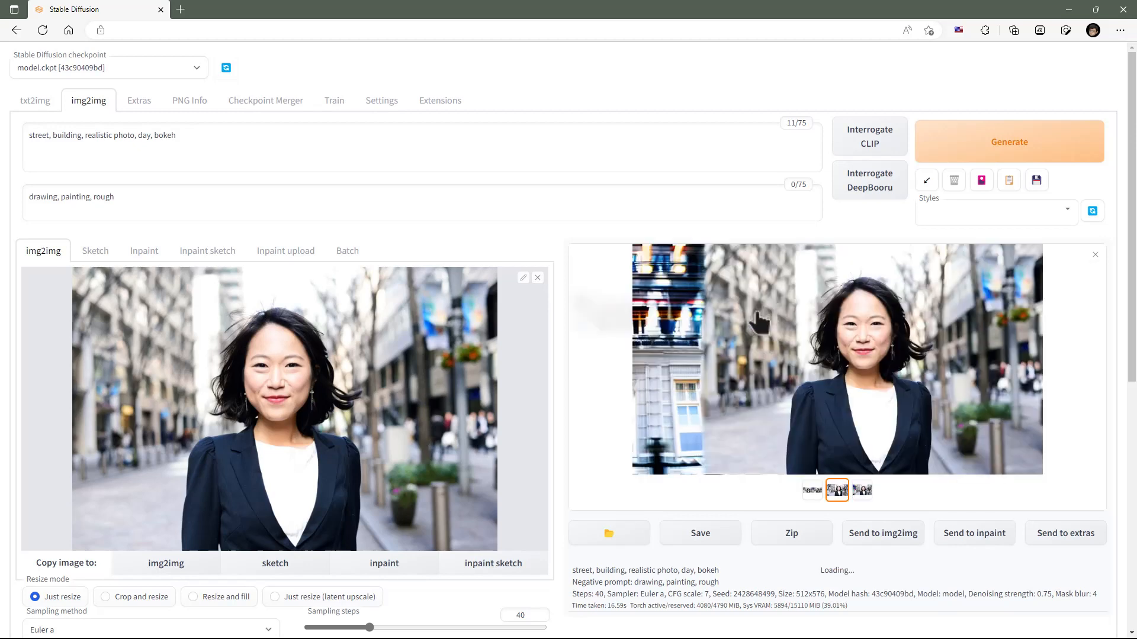
click(868, 493)
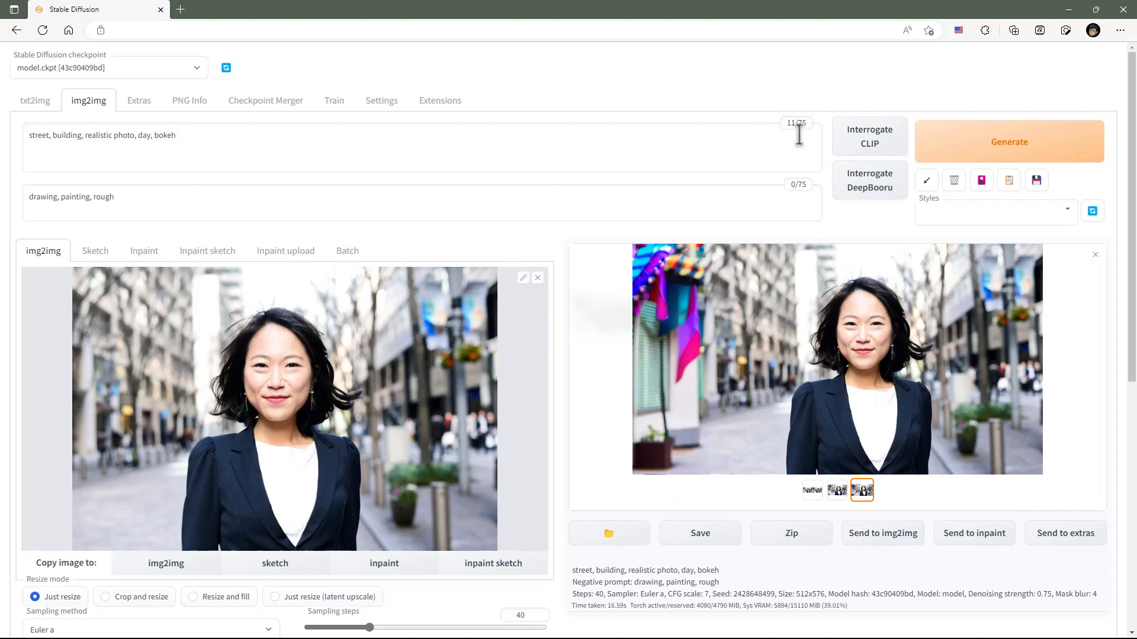
Change the sampling method to DPM2 and regenerate the outpainted images, viewing the first variation enlarged.
scroll(561, 449, down, 6)
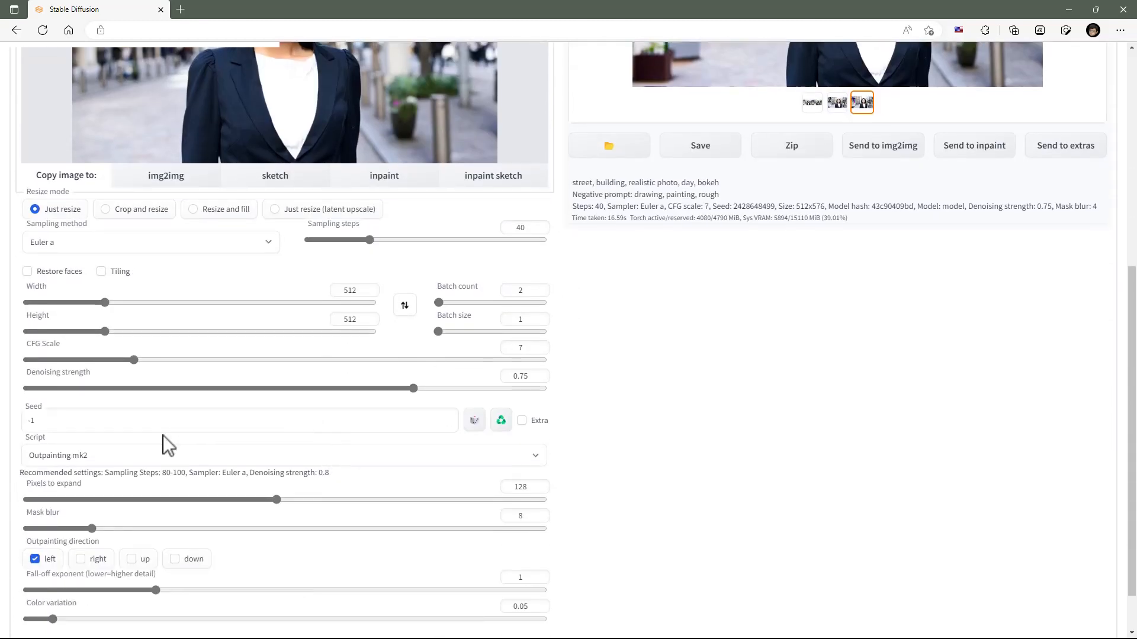
click(80, 243)
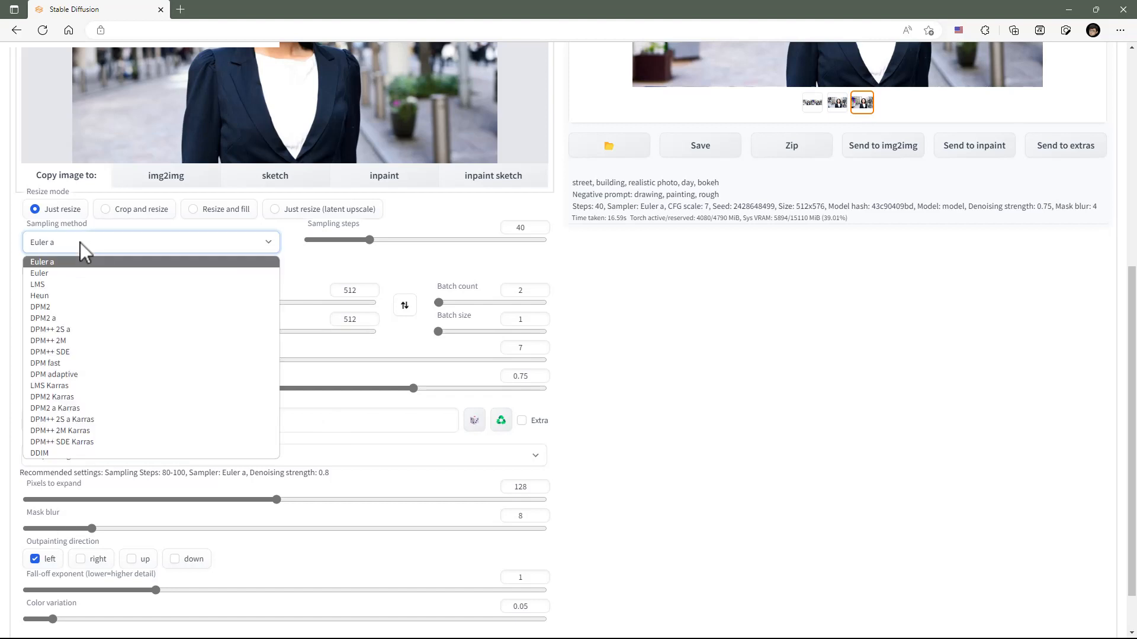
click(76, 308)
scroll(328, 464, up, 4)
scroll(328, 464, up, 3)
click(992, 163)
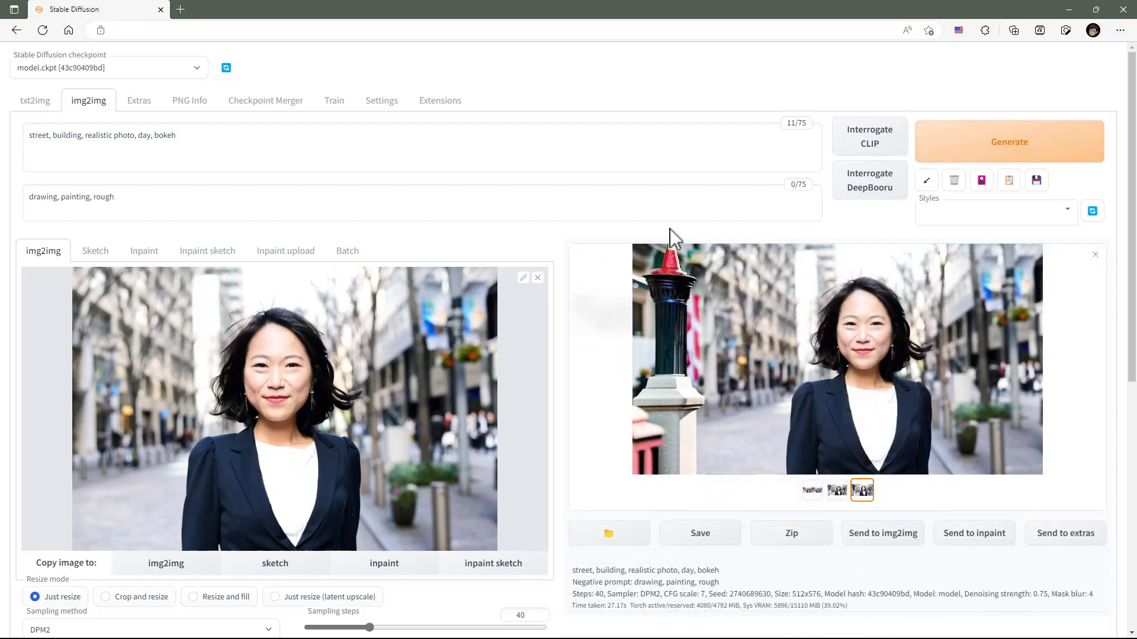
click(837, 492)
Add "people" to the negative prompt and generate the outpainted images again.
click(140, 205)
text(, people)
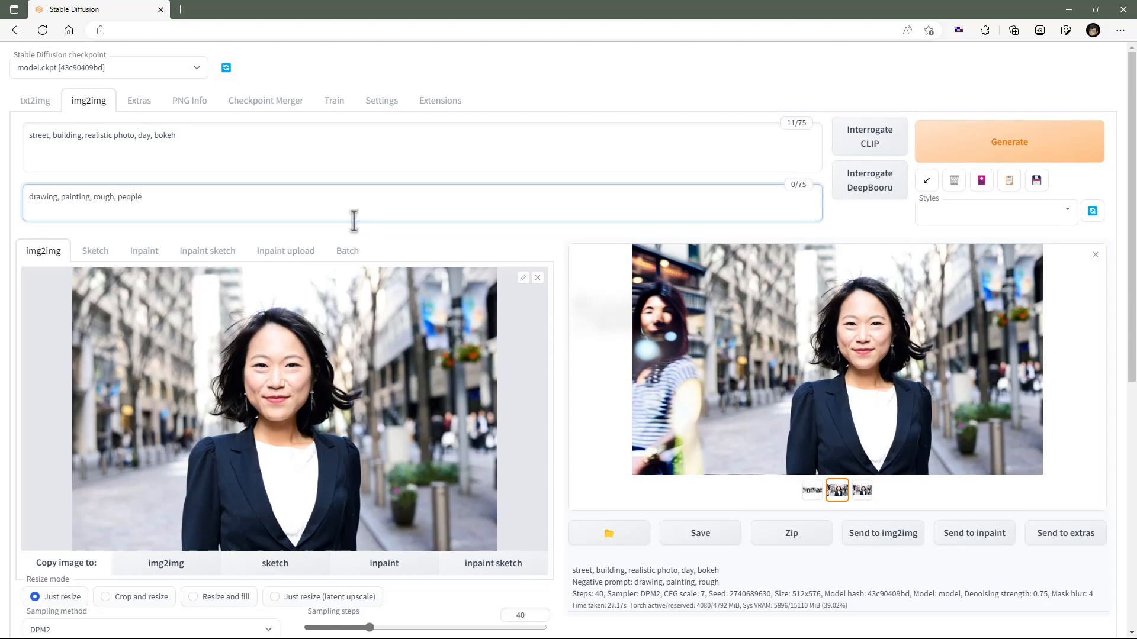
click(1038, 137)
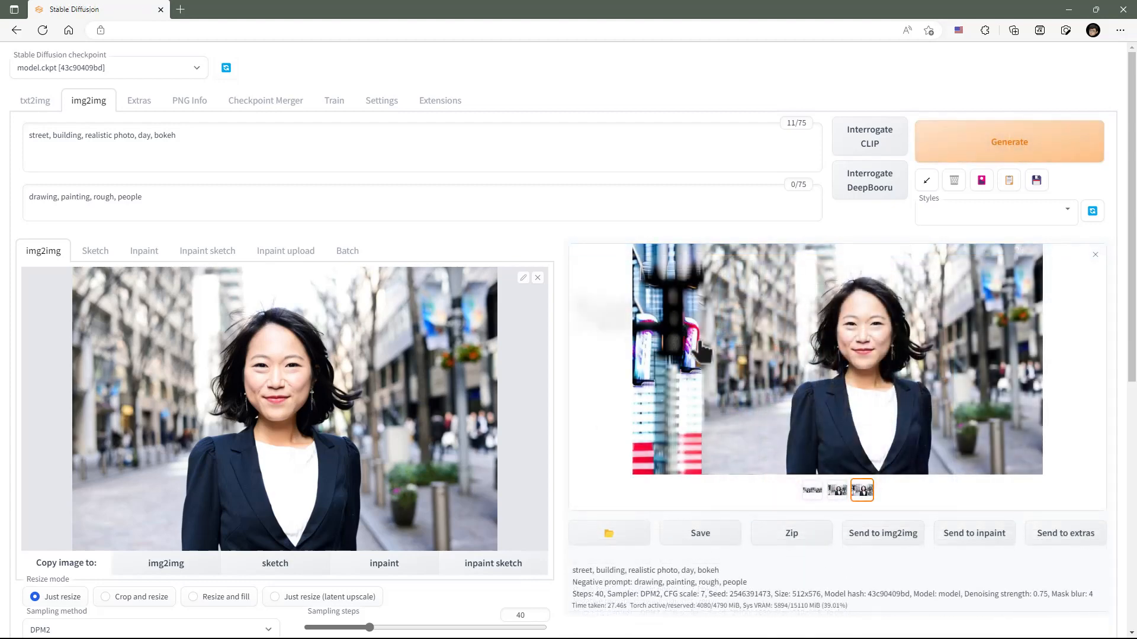
Set the sampling method to DPM++ 2M Karras and the sampling steps to 30.
scroll(426, 456, down, 5)
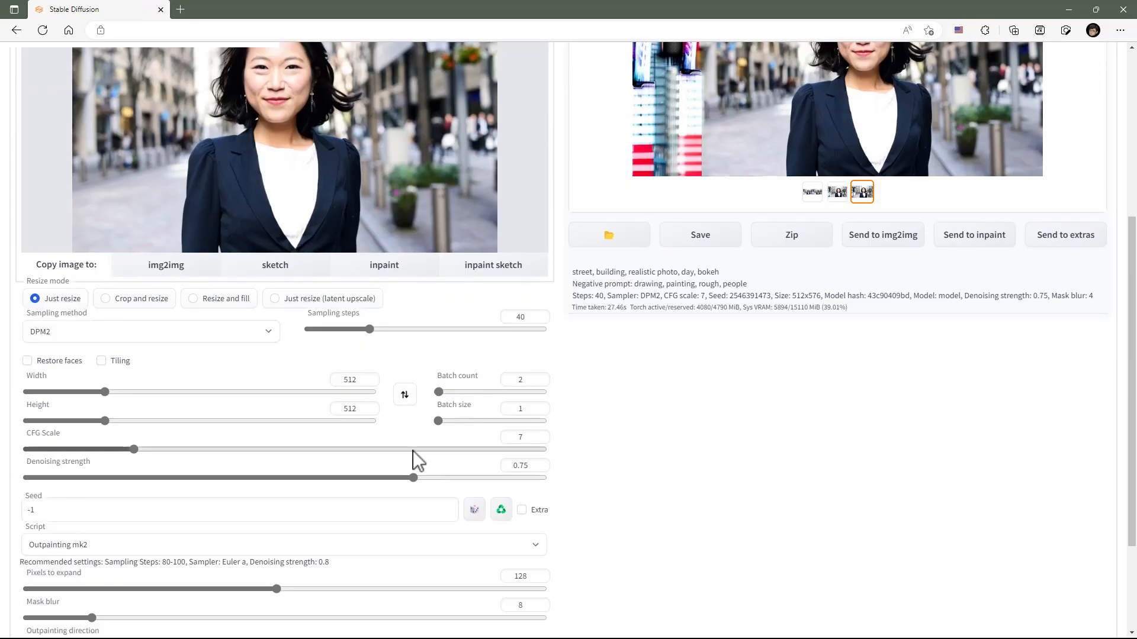
scroll(184, 456, down, 3)
scroll(77, 426, up, 2)
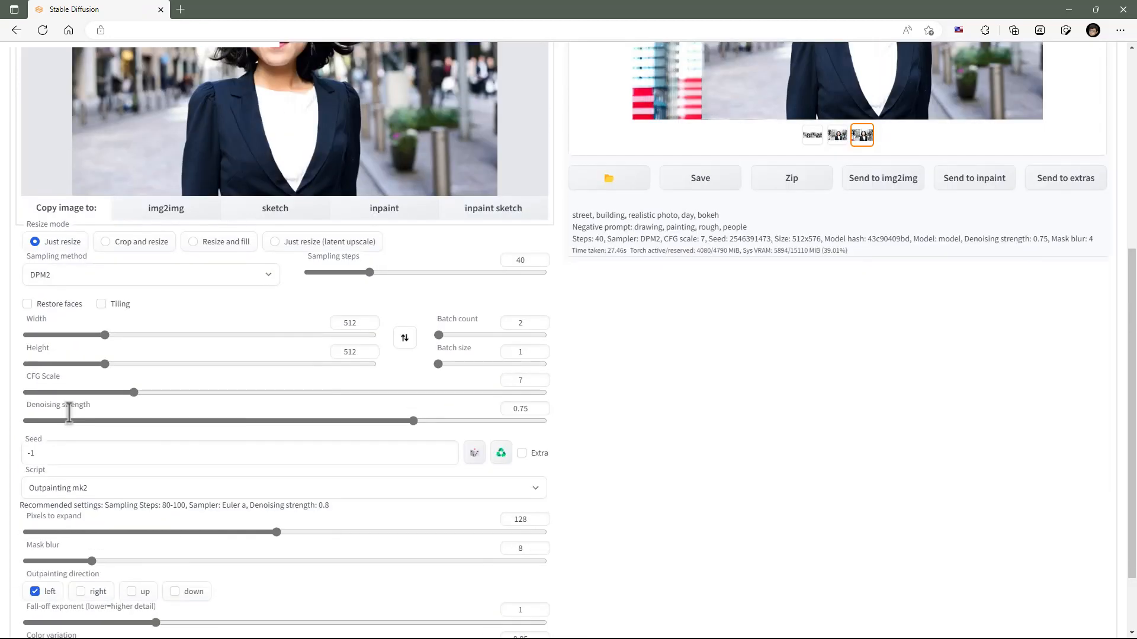
click(48, 277)
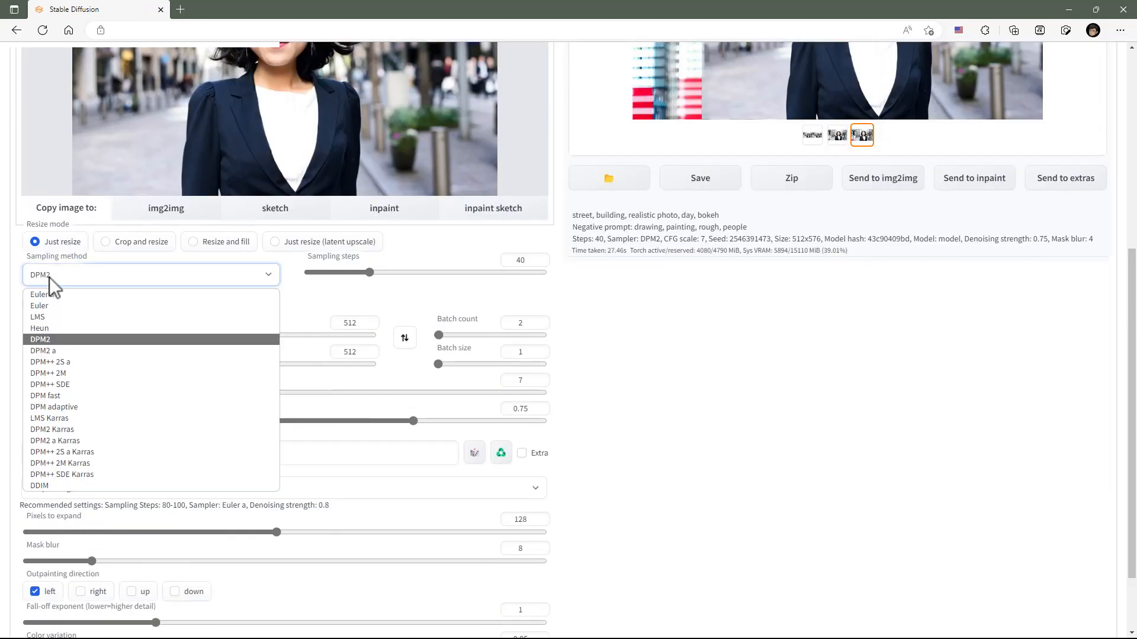
click(91, 463)
click(539, 263)
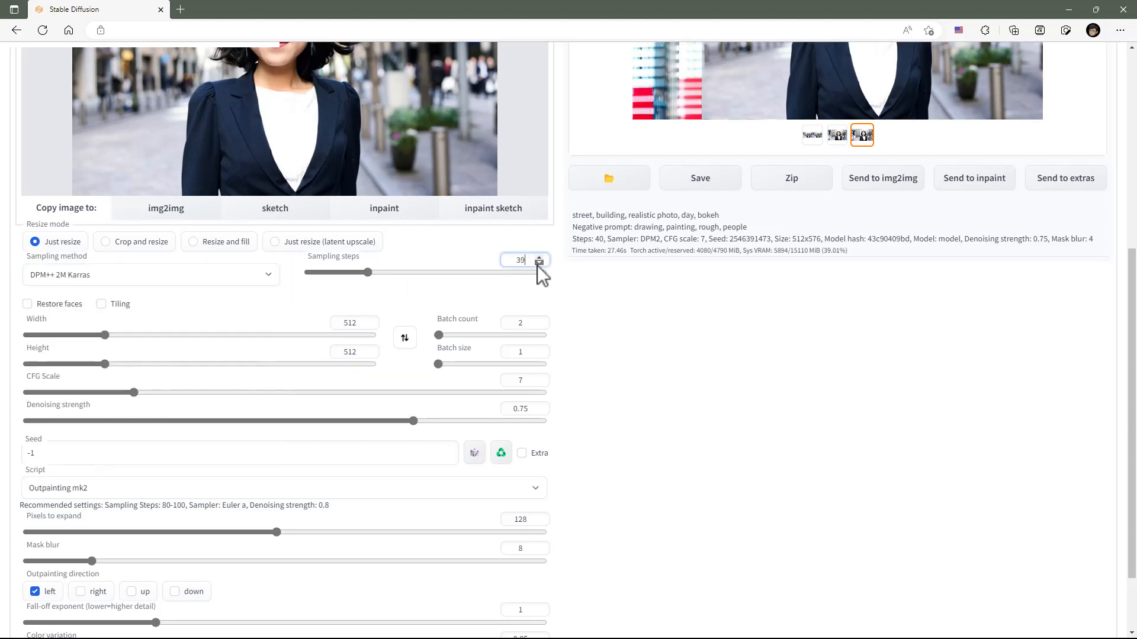
drag(539, 263, 539, 262)
double_click(539, 263)
Generate the outpainted images with the DPM++ 2M Karras settings and view both variations enlarged.
scroll(609, 346, up, 6)
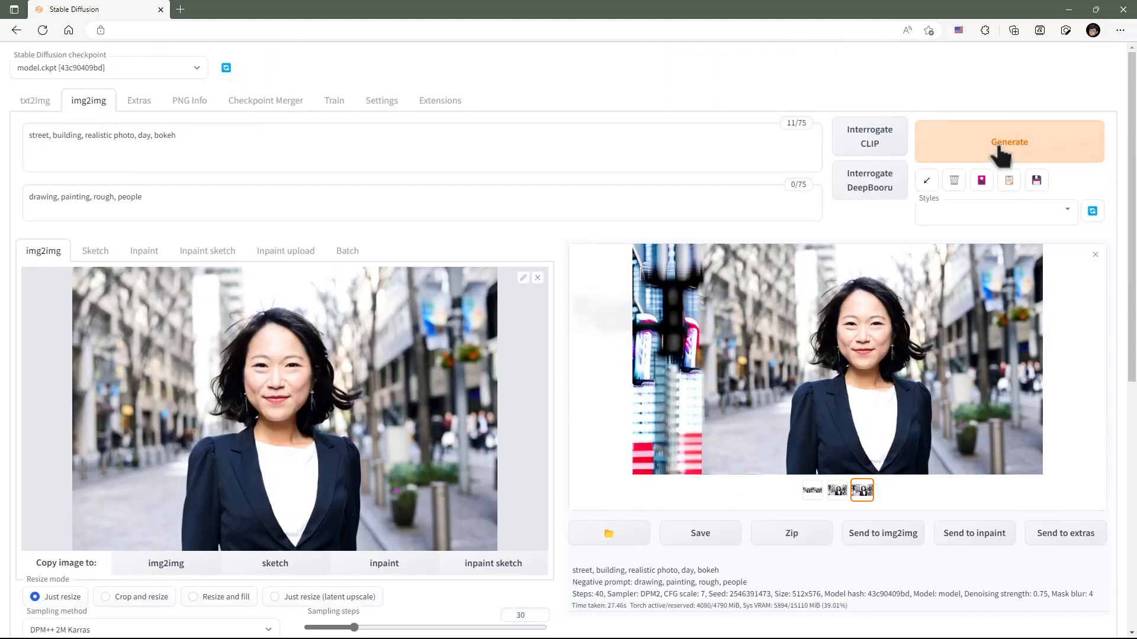
click(998, 156)
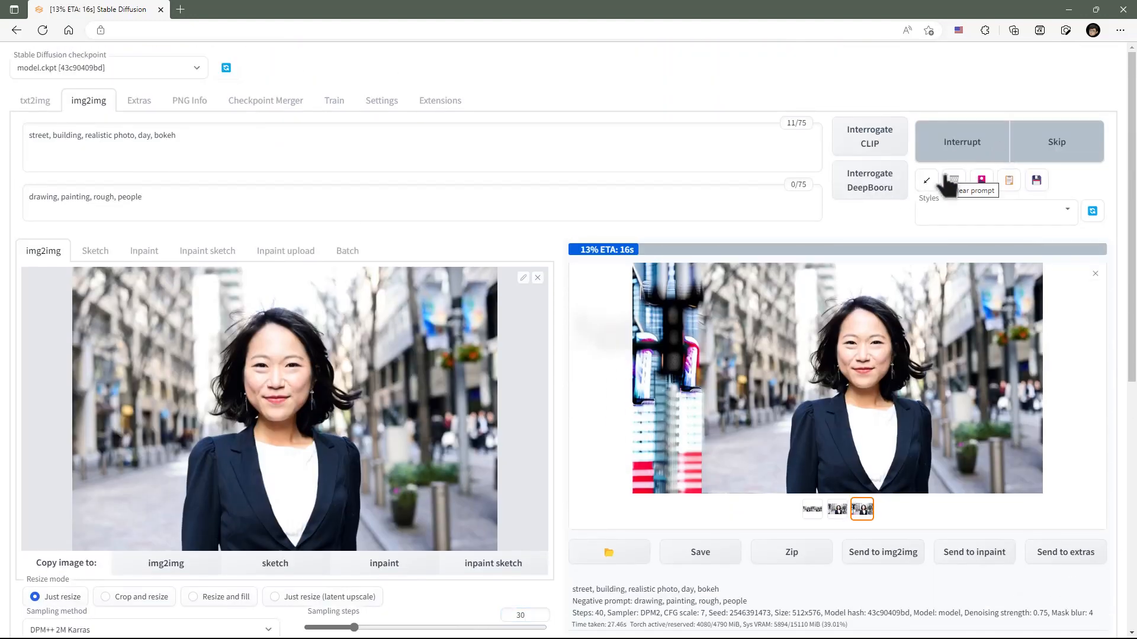
click(865, 493)
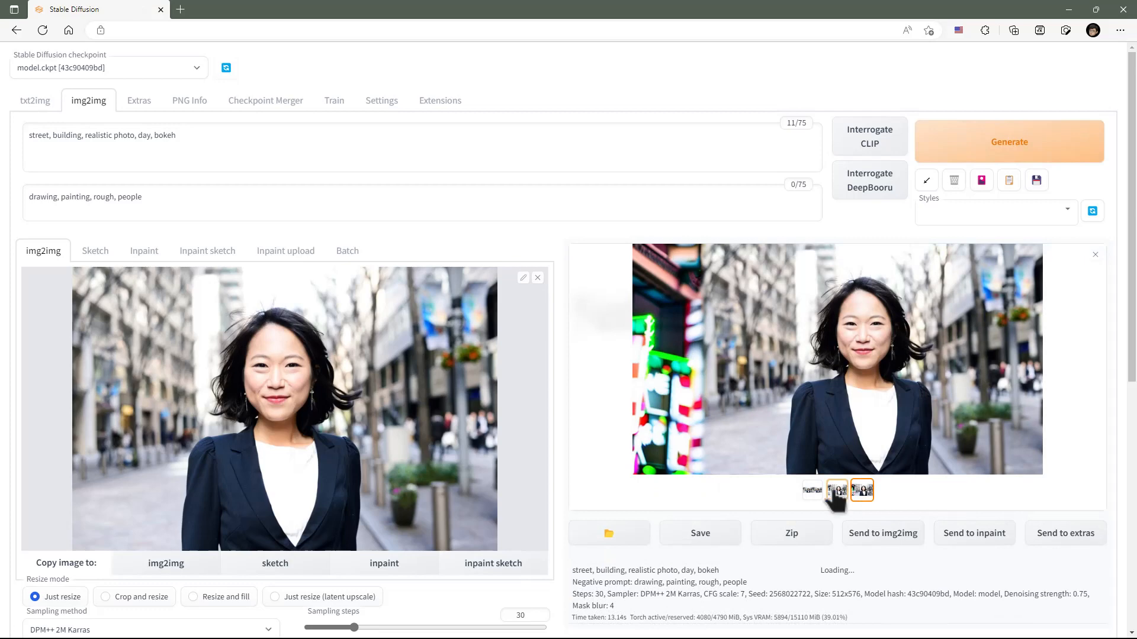
click(837, 494)
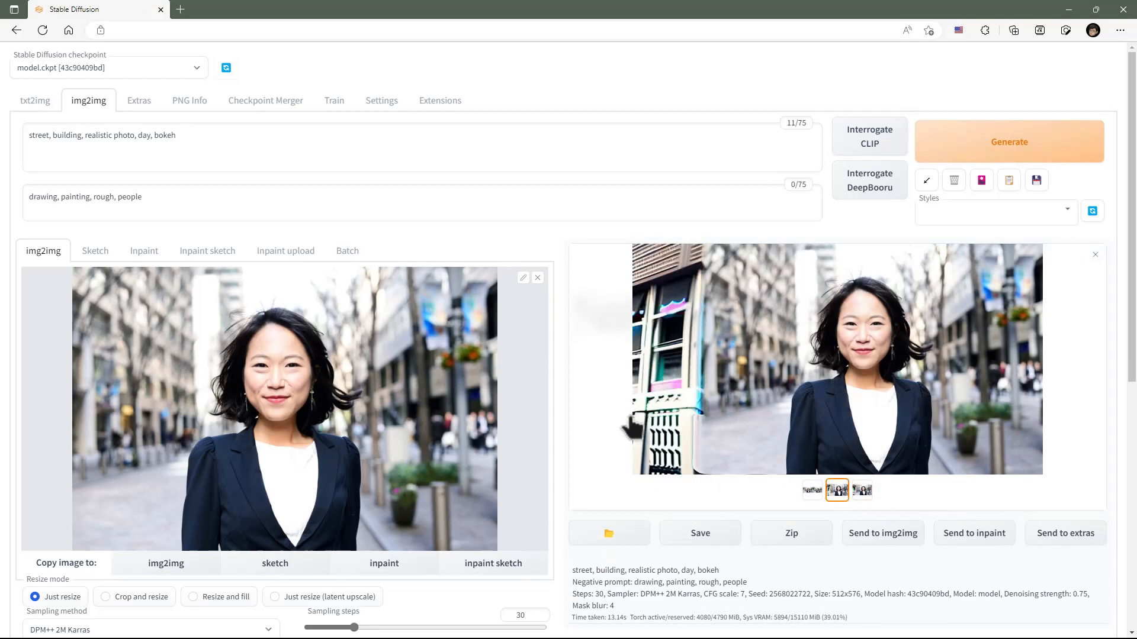
Change the sampling method to Euler a, regenerate the outpainted images and compare both variations, ending on the first.
scroll(623, 420, down, 7)
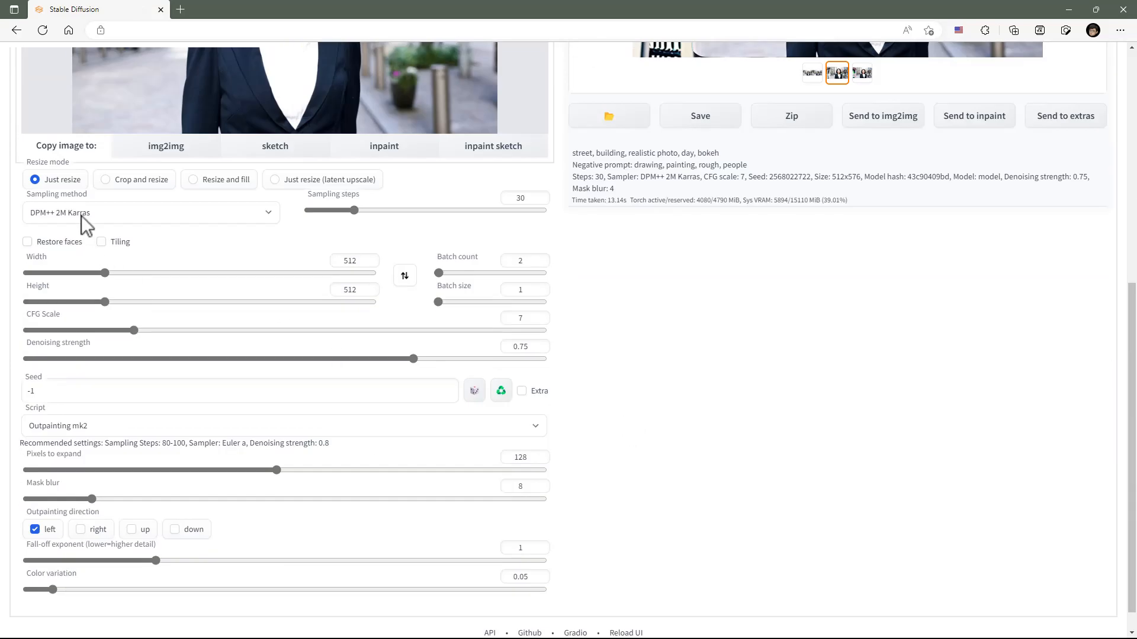
click(81, 213)
click(67, 235)
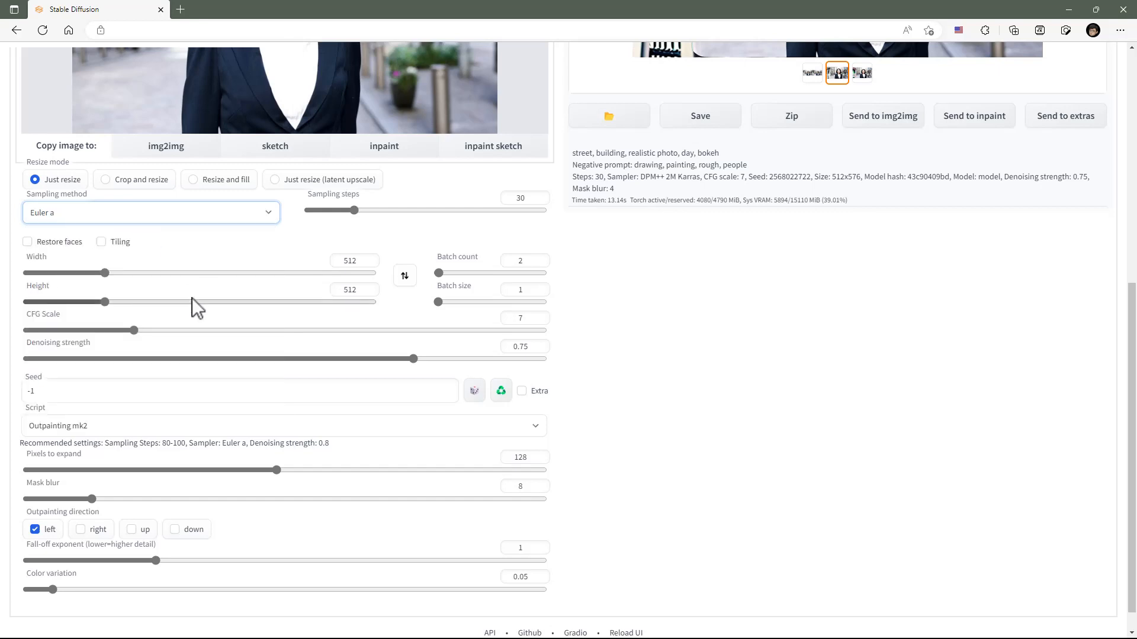
scroll(808, 462, up, 7)
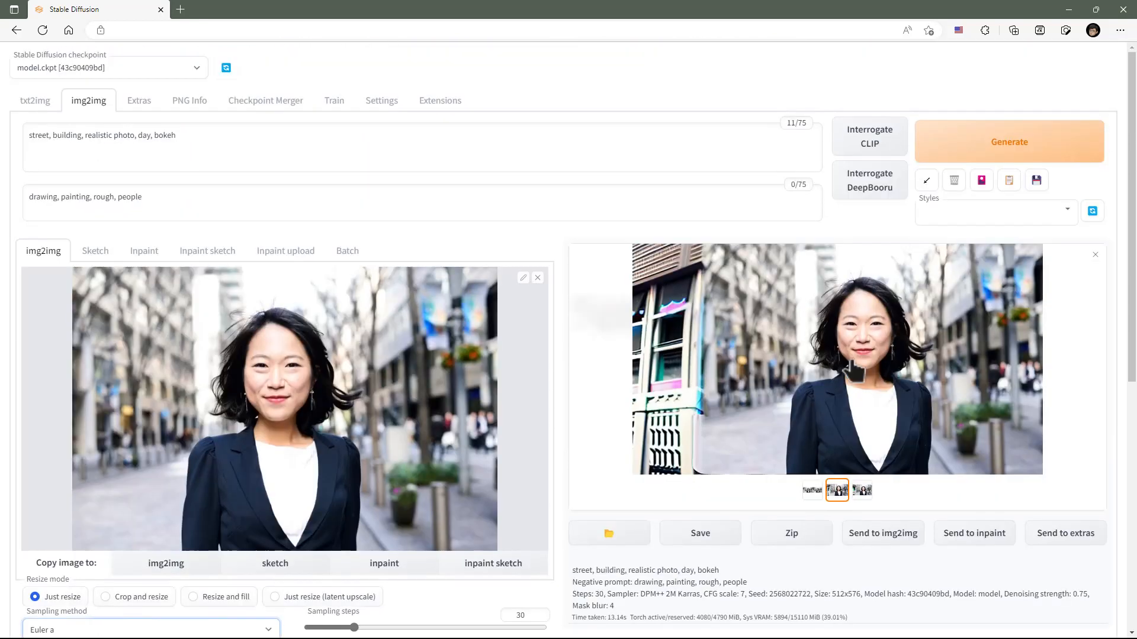
click(977, 148)
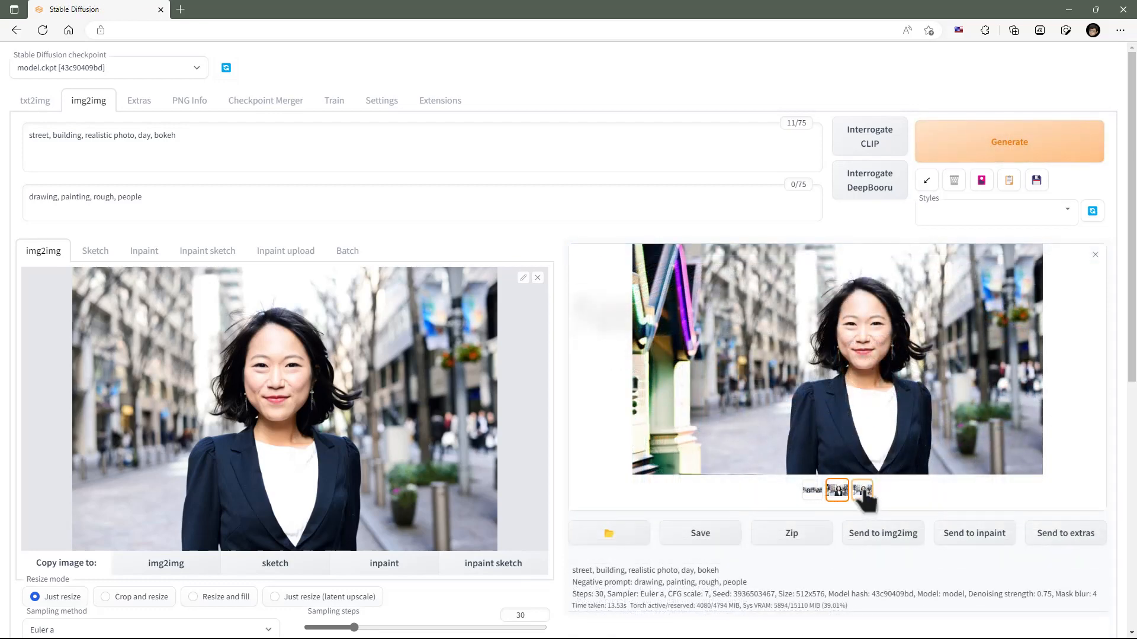
click(863, 490)
click(837, 492)
Send the first outpainted variation to inpainting and set the script to None.
scroll(731, 455, down, 4)
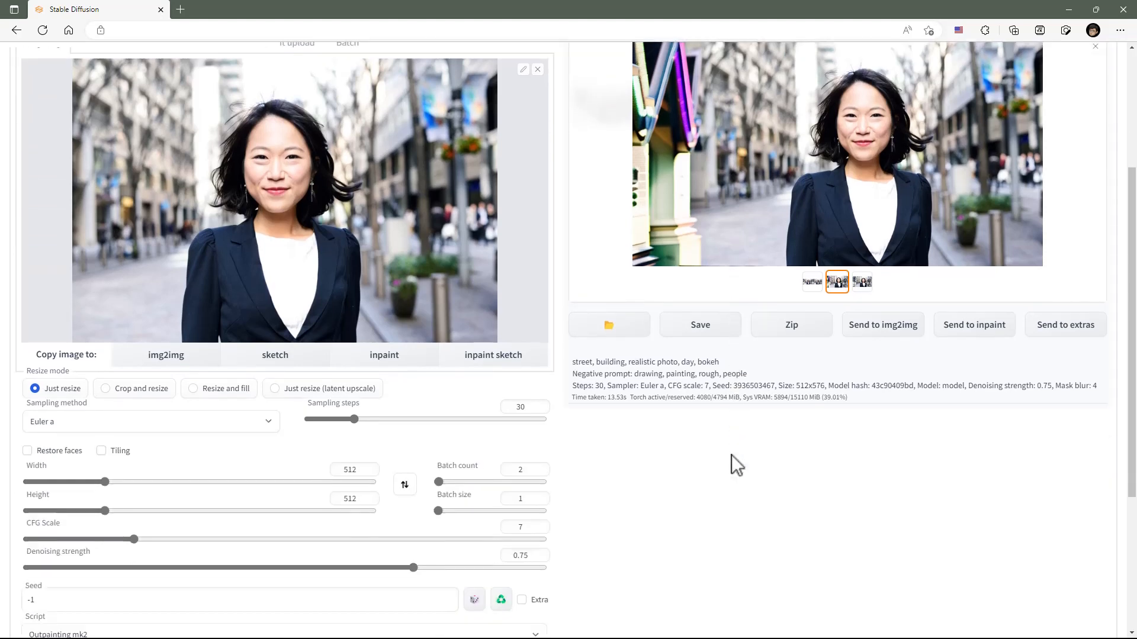
scroll(731, 455, up, 2)
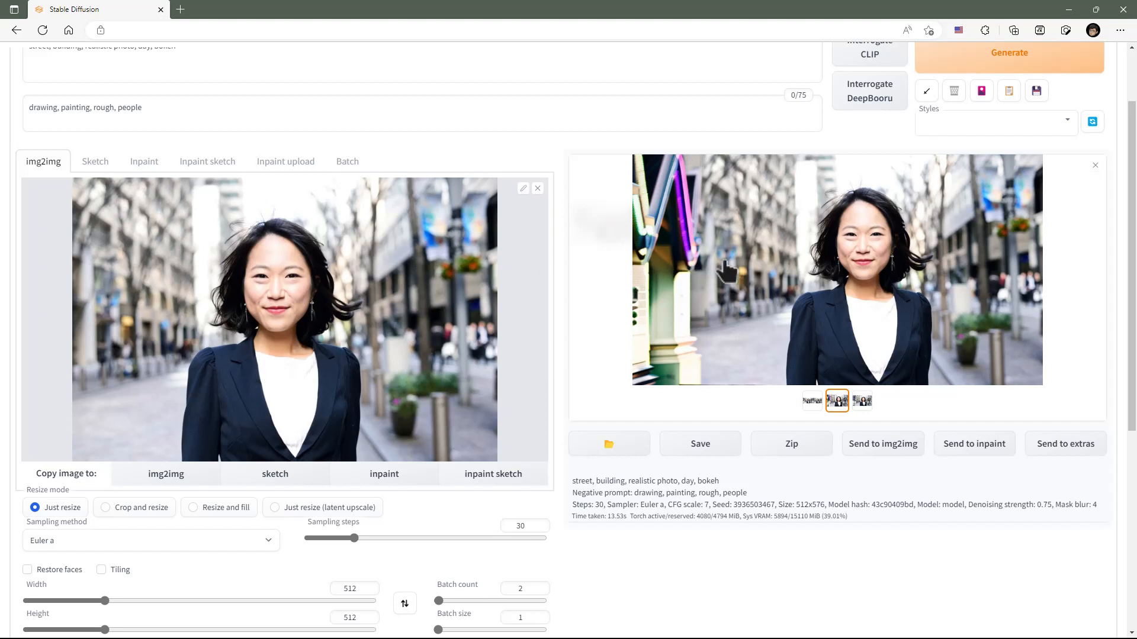
scroll(727, 271, up, 1)
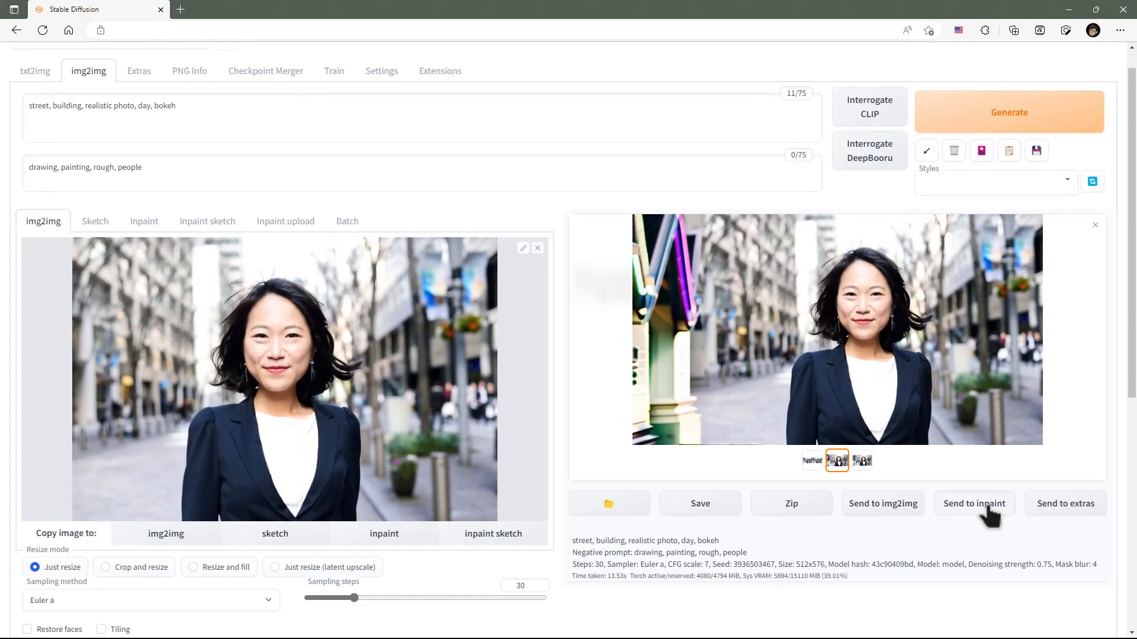
click(987, 509)
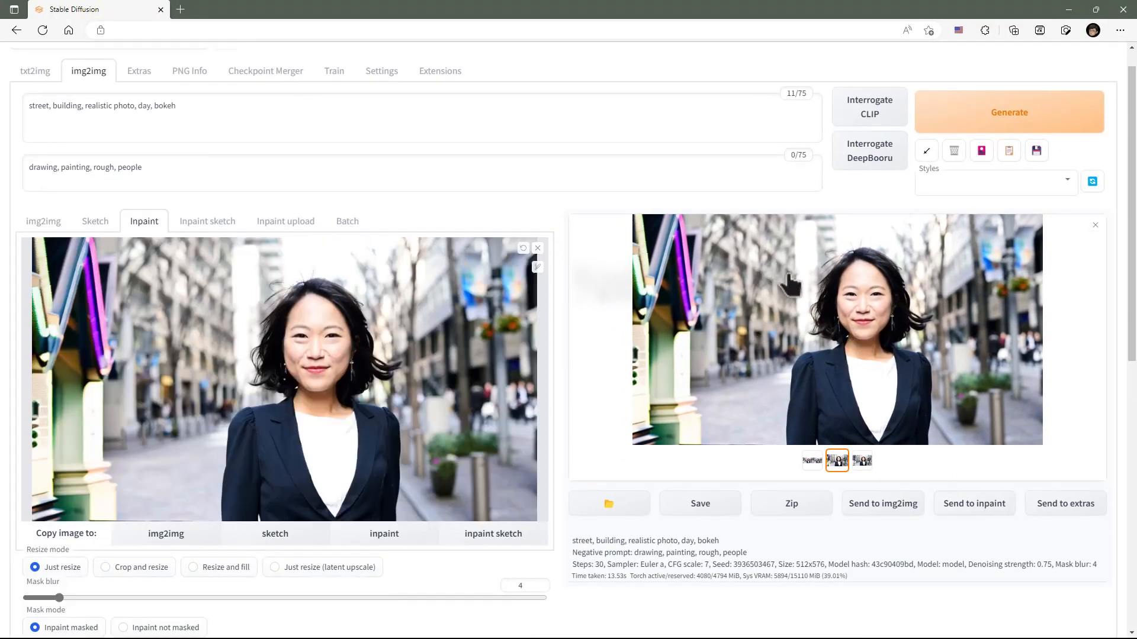
scroll(184, 385, down, 9)
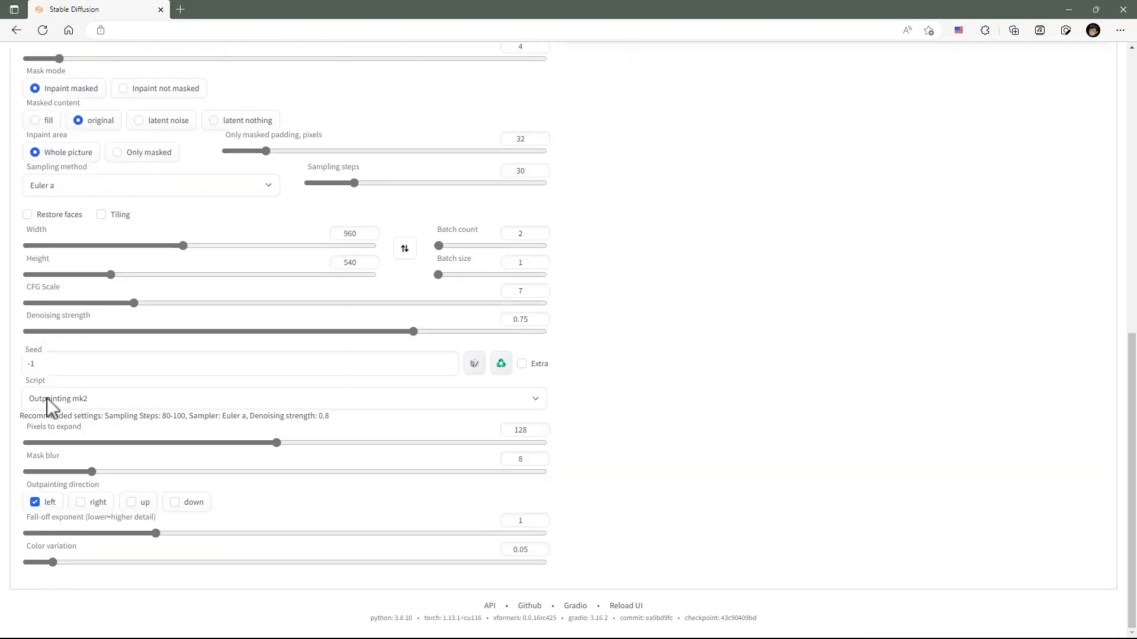
click(55, 396)
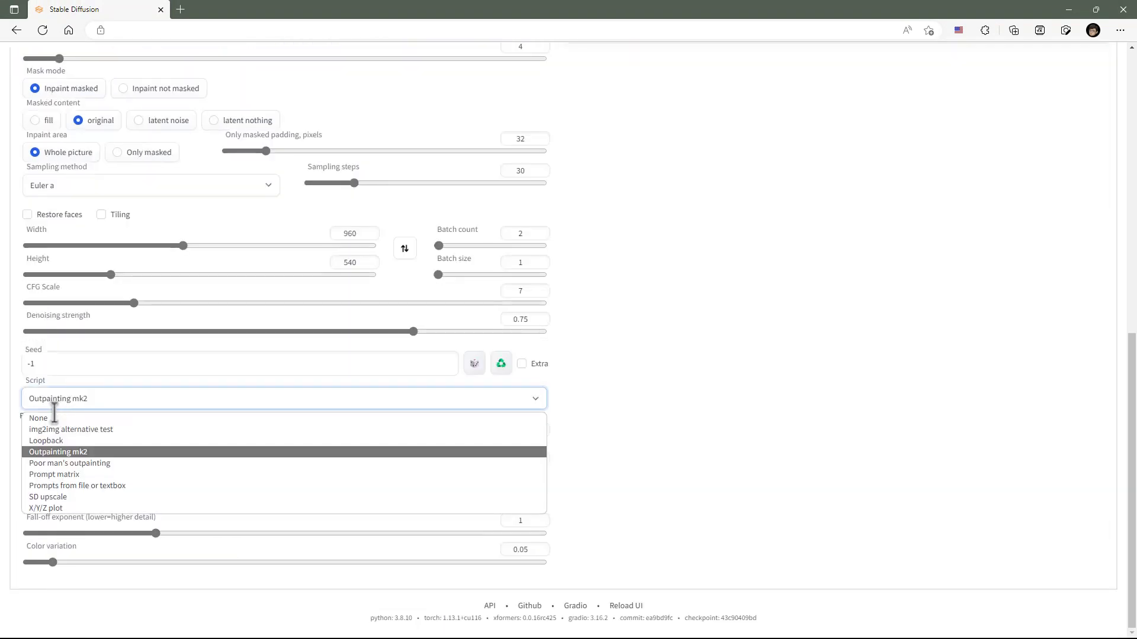
click(55, 418)
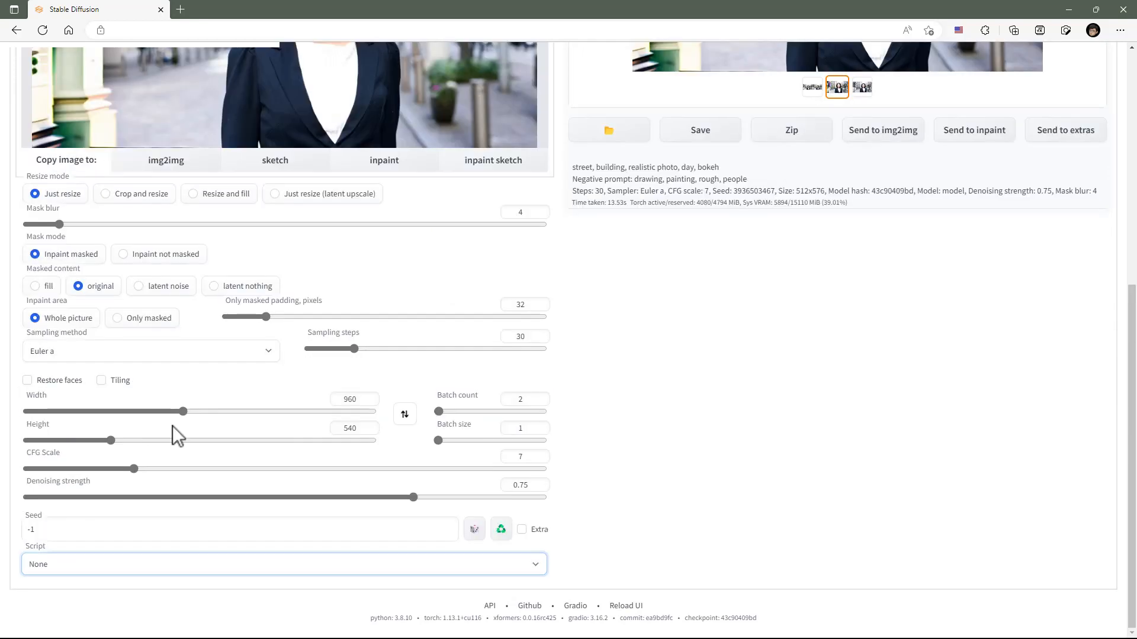
Mask the full-height outpainted strip along the photo's left edge with the largest brush and generate the inpainted images.
scroll(172, 426, up, 4)
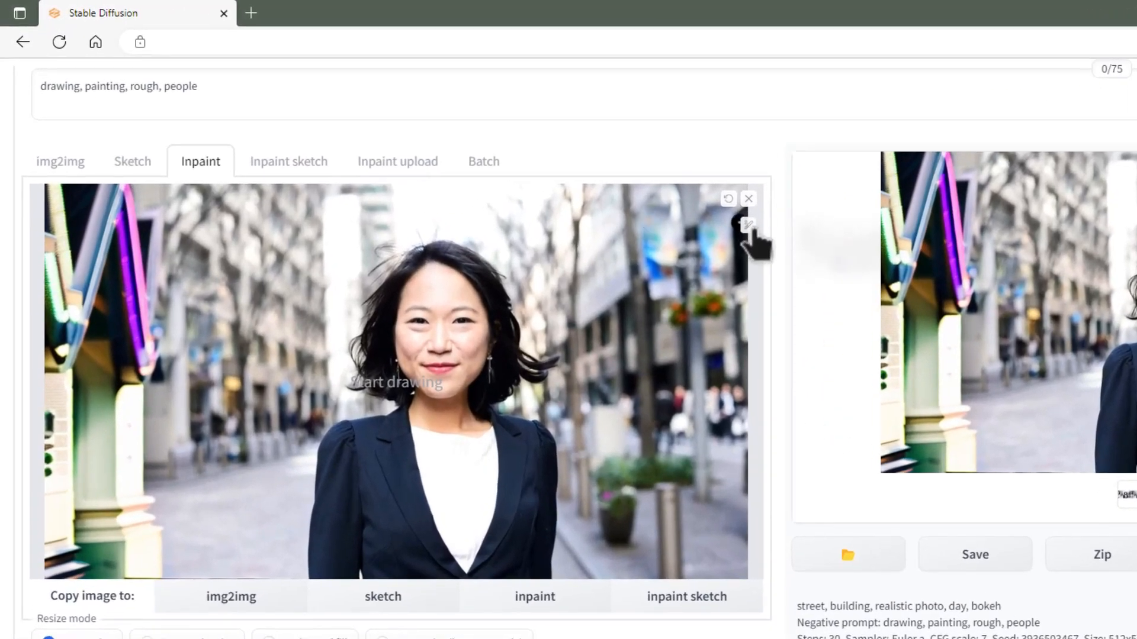
click(567, 172)
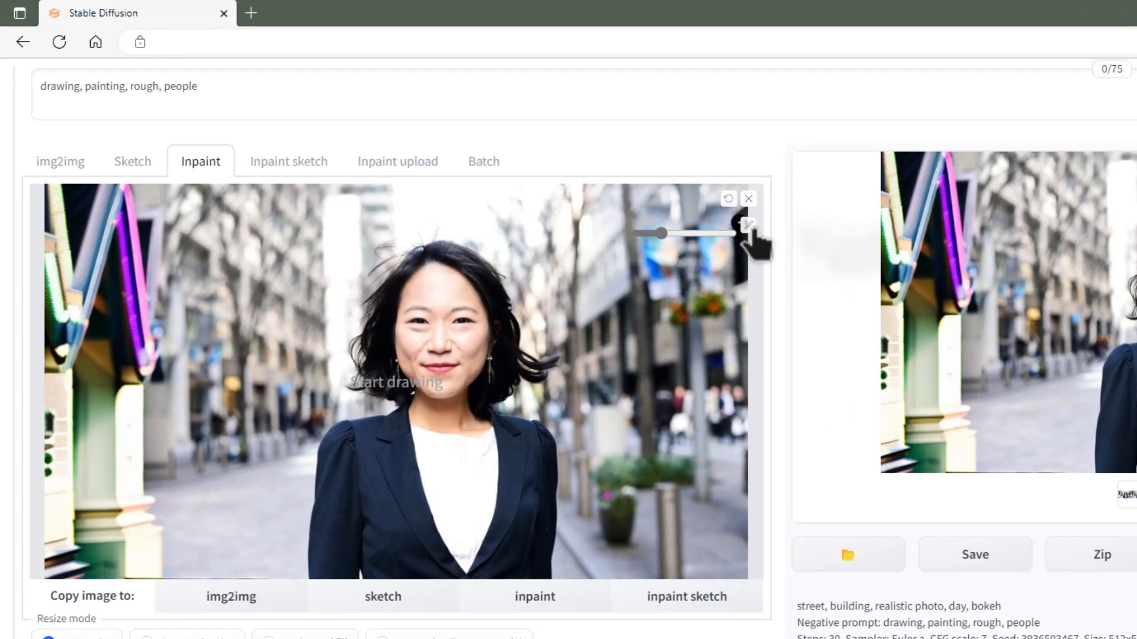
drag(661, 234, 732, 235)
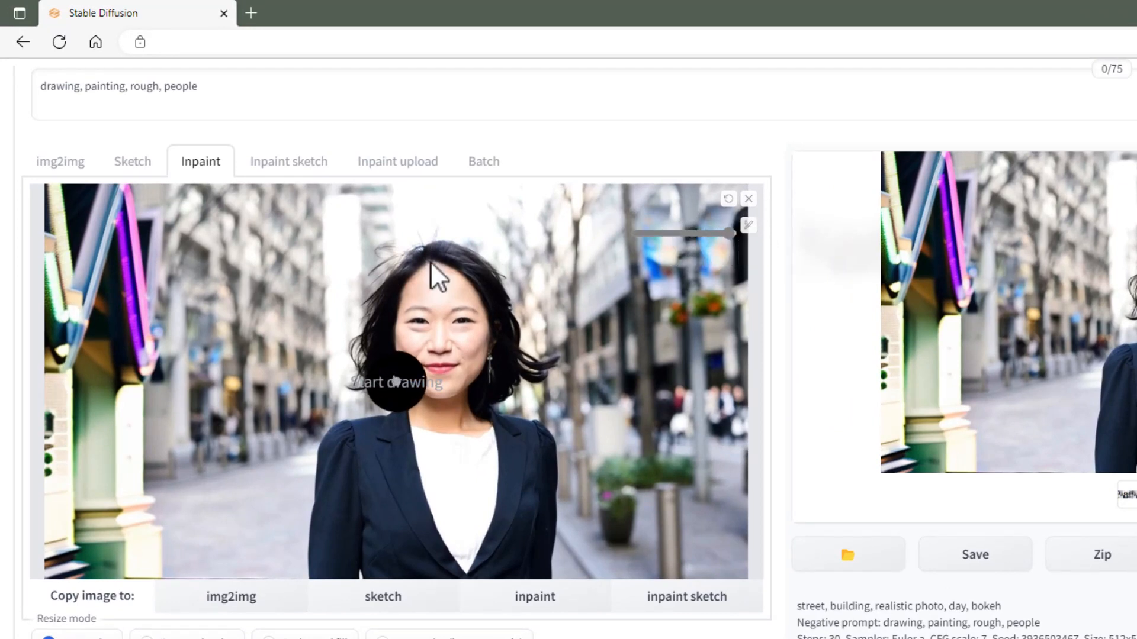
mouse_move(133, 200)
mouse_down()
mouse_move(137, 466)
mouse_move(61, 491)
mouse_move(62, 305)
mouse_move(52, 570)
mouse_move(136, 574)
mouse_move(160, 551)
mouse_move(158, 516)
mouse_move(110, 534)
mouse_up()
scroll(145, 521, up, 3)
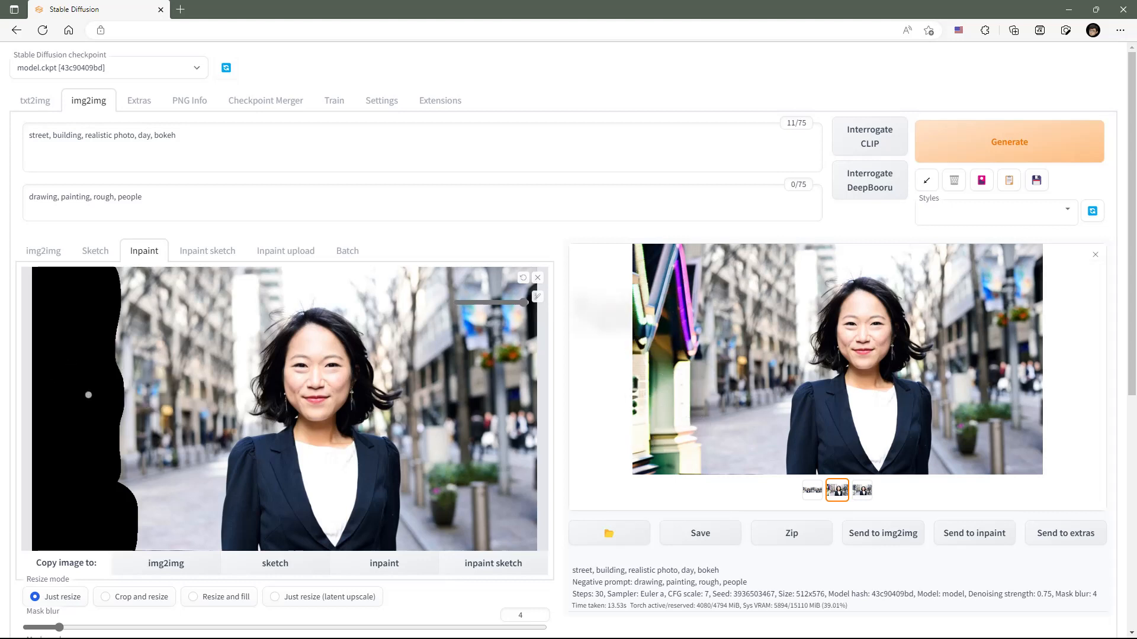
click(1016, 155)
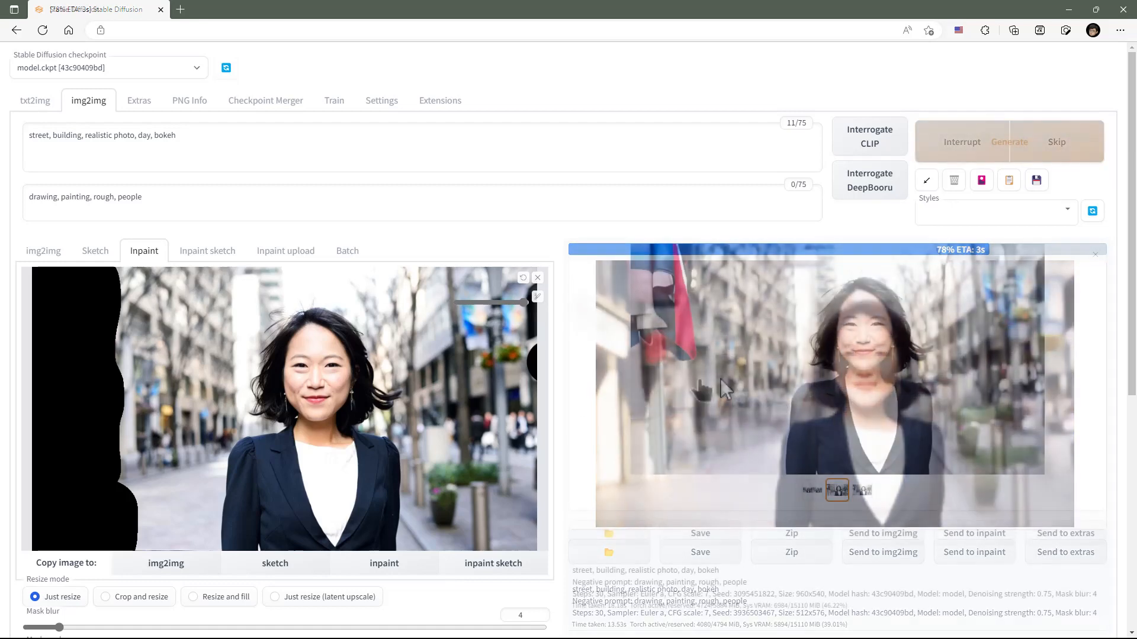
View the second inpainted variation enlarged and send it back to inpainting.
scroll(563, 453, down, 5)
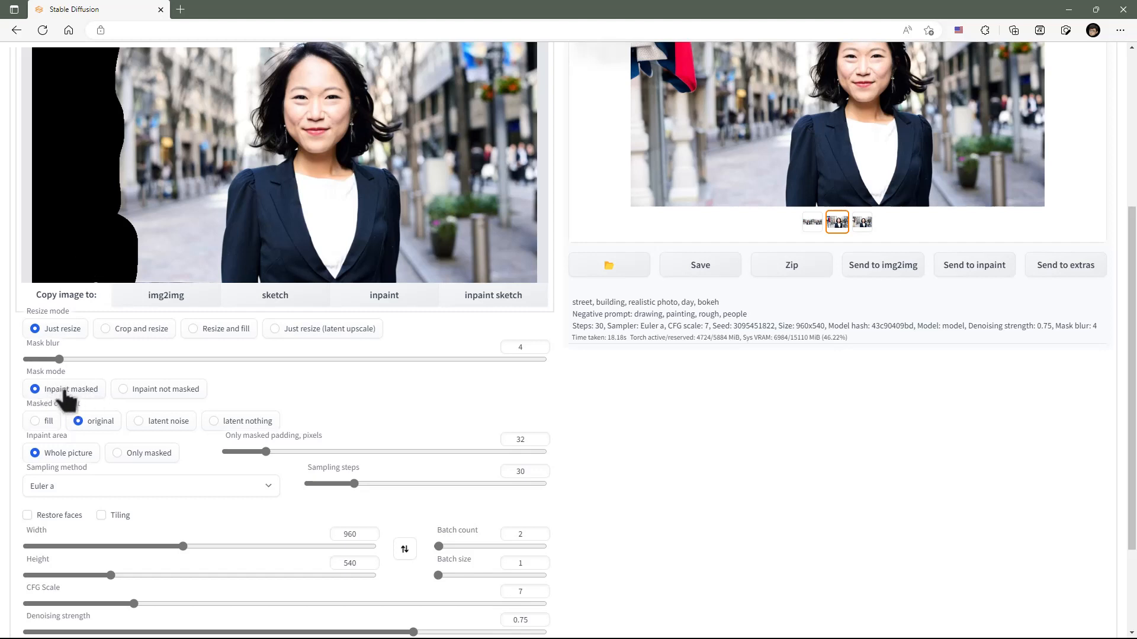
scroll(133, 397, up, 2)
scroll(133, 400, up, 2)
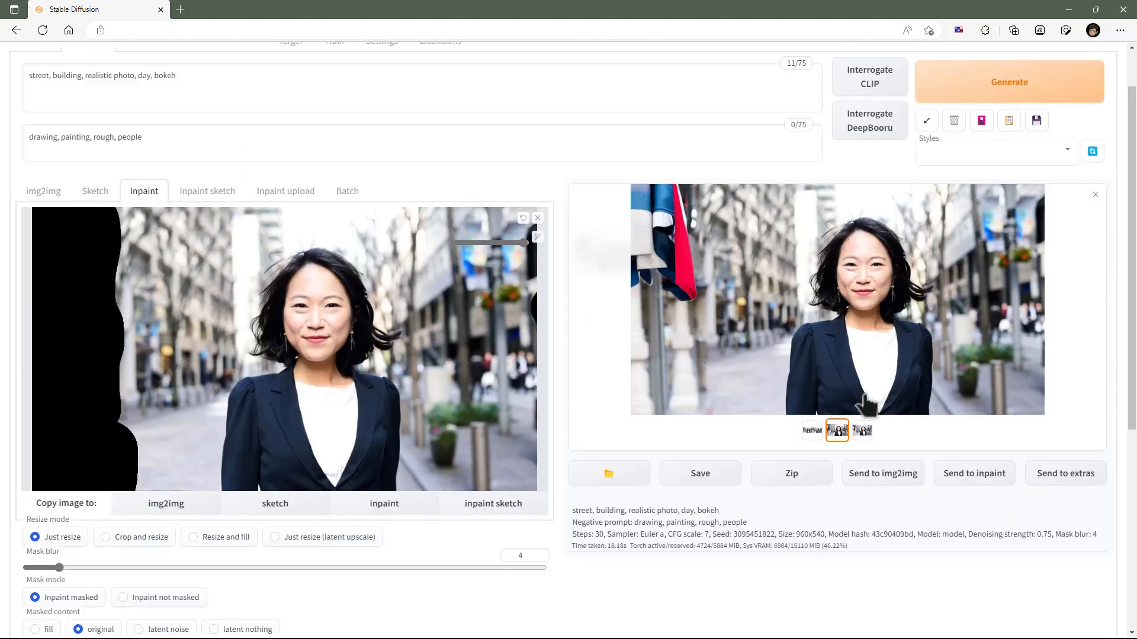
click(863, 432)
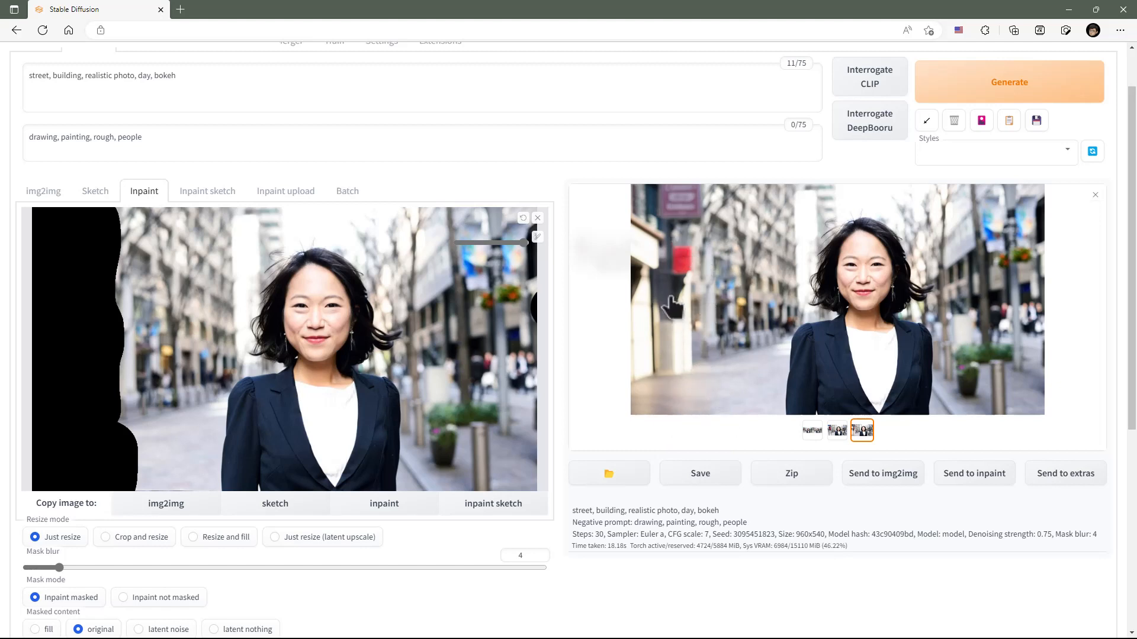
click(965, 481)
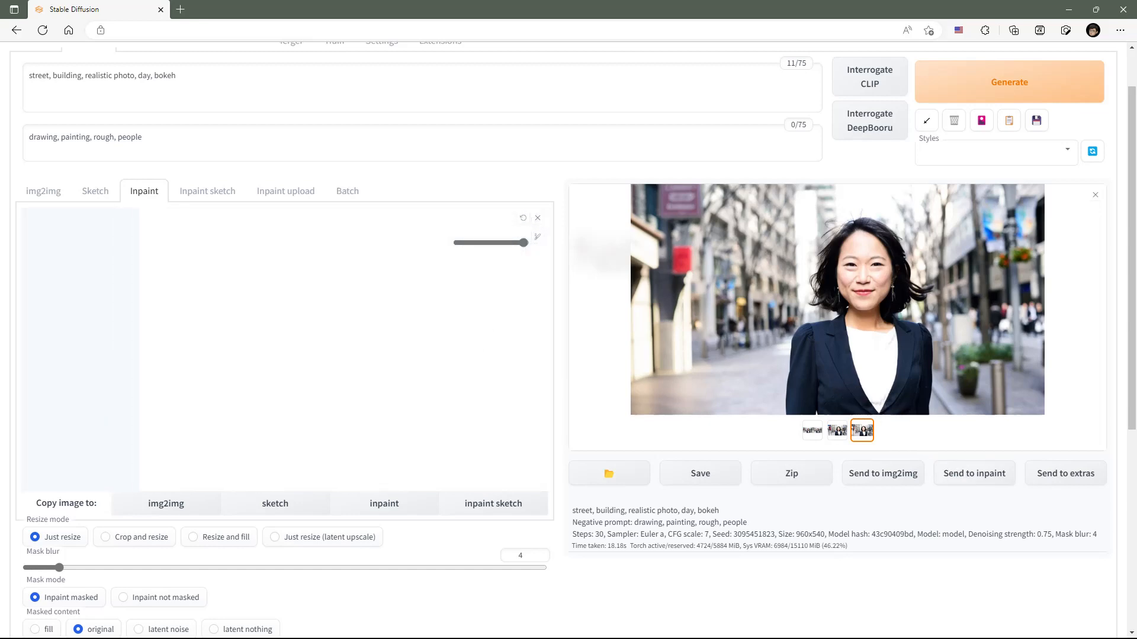
Mask the building area along the photo's left edge, leaving the pavement below unmasked, and generate the inpainted images again.
scroll(425, 403, down, 4)
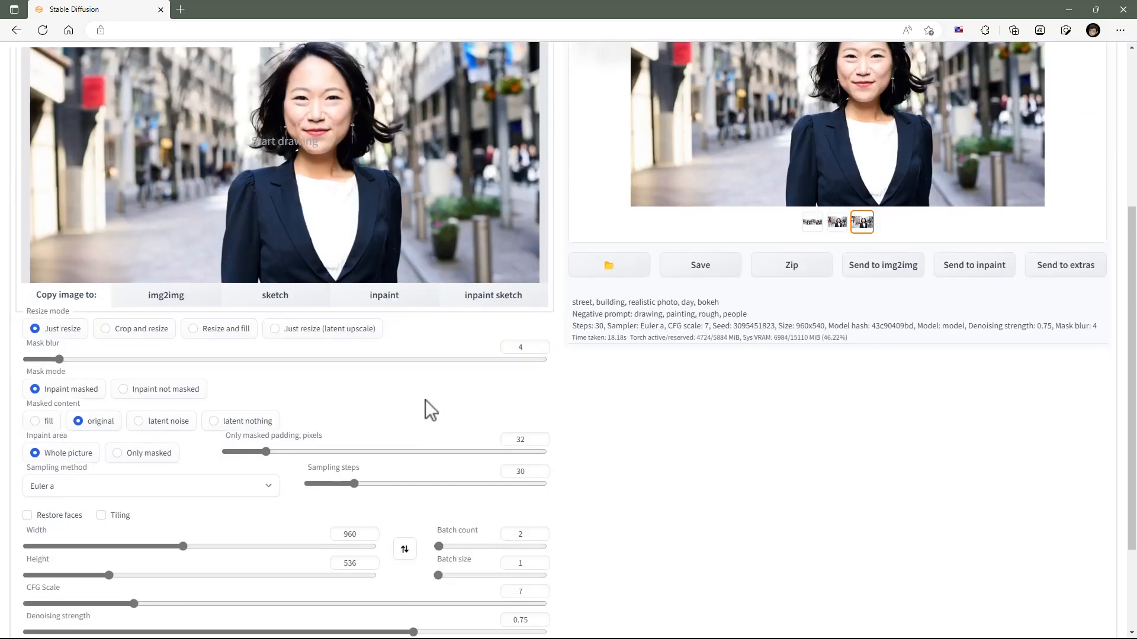
scroll(93, 371, up, 5)
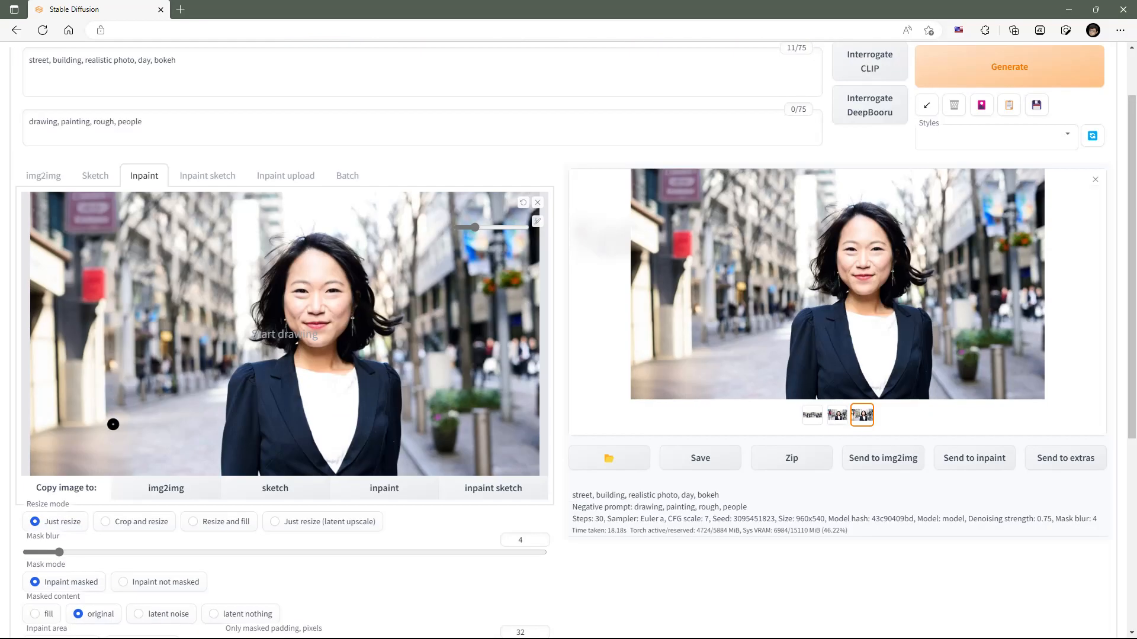
drag(34, 419, 34, 311)
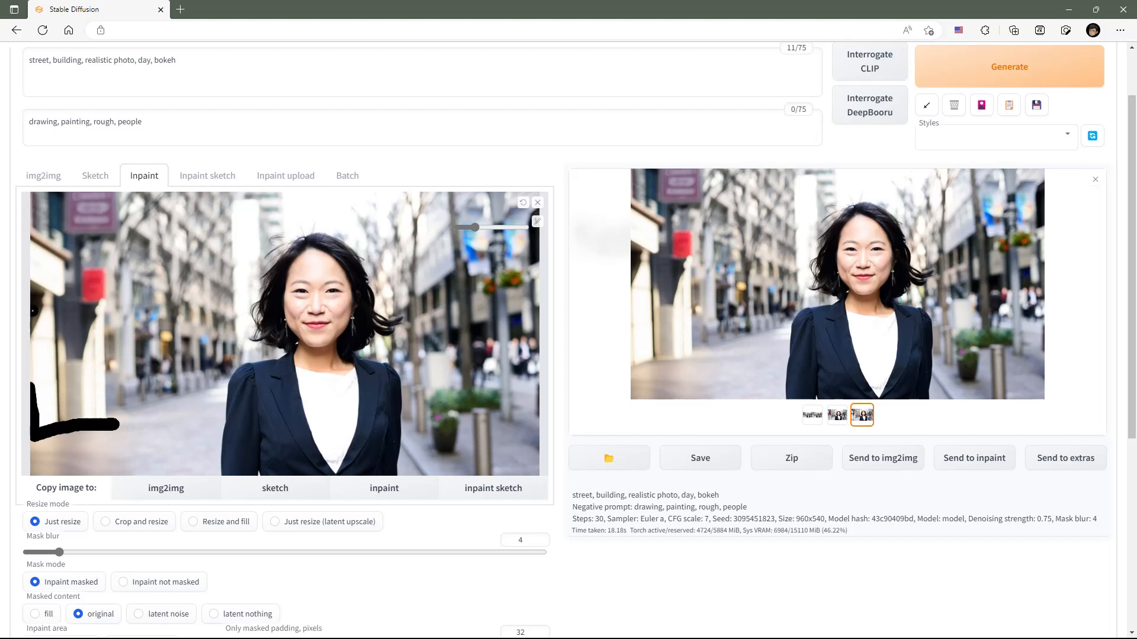
drag(476, 228, 525, 227)
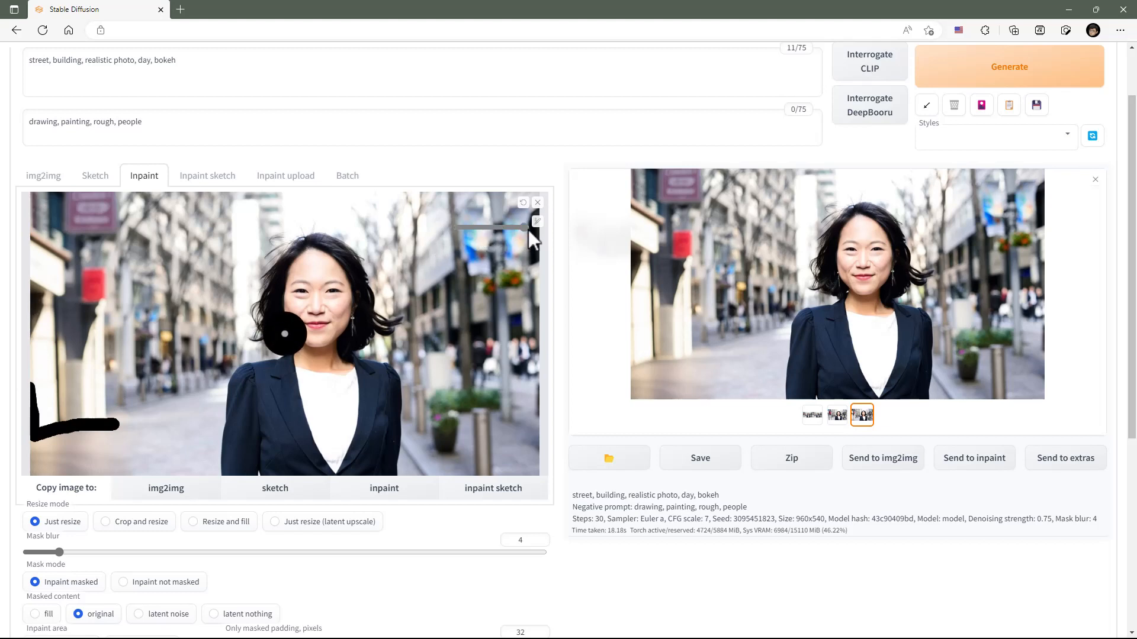
mouse_move(91, 220)
mouse_down()
mouse_move(112, 204)
mouse_move(90, 355)
mouse_up()
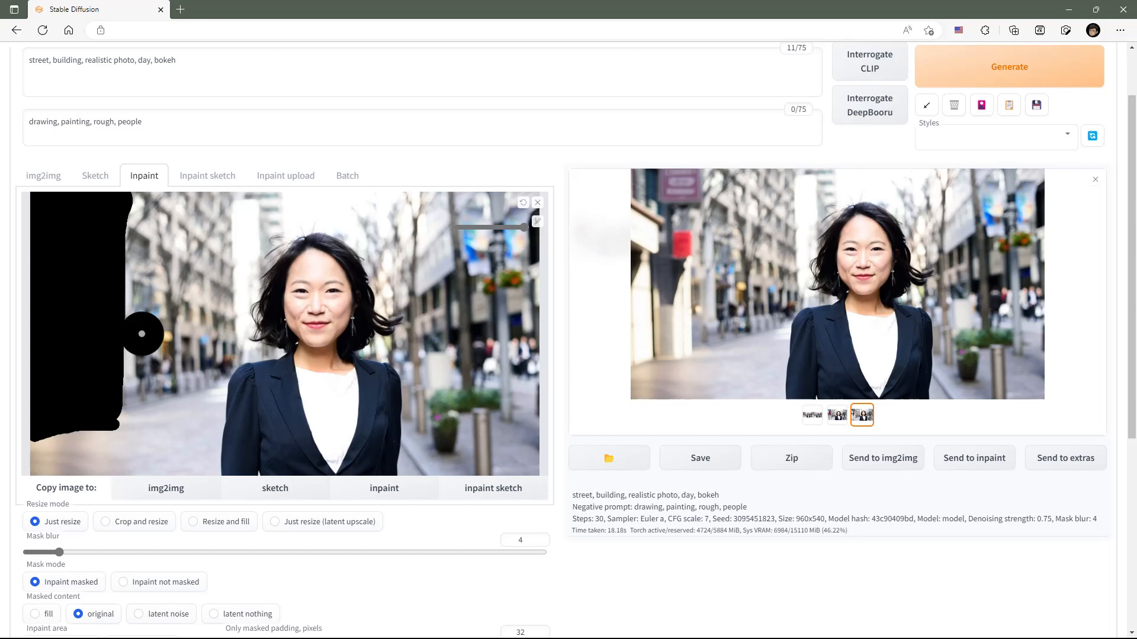
scroll(659, 341, up, 1)
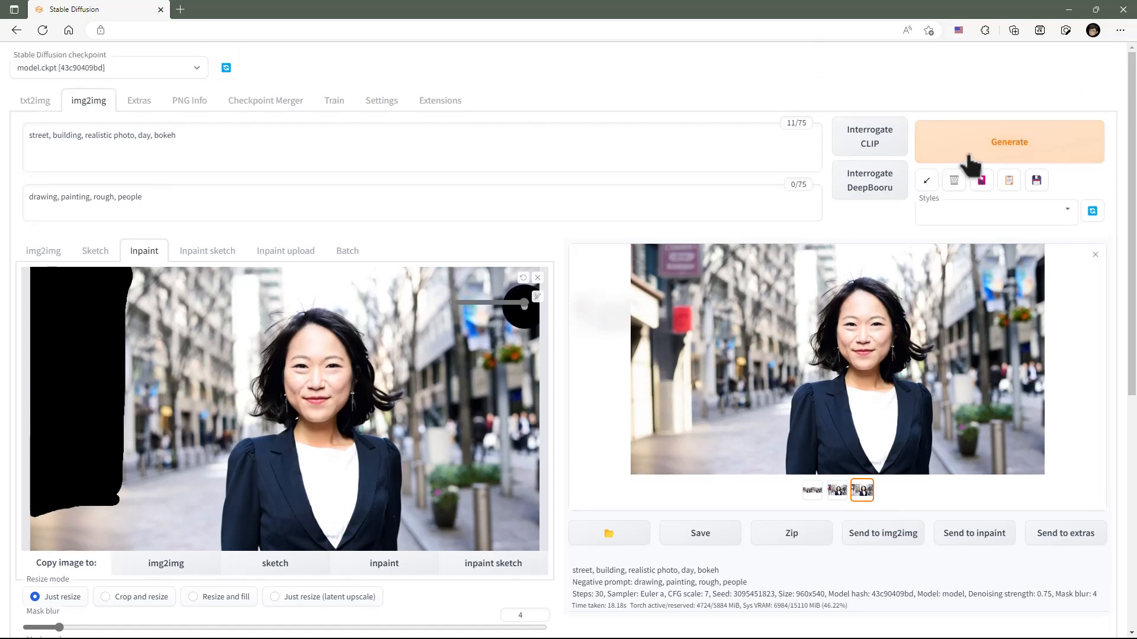
click(990, 157)
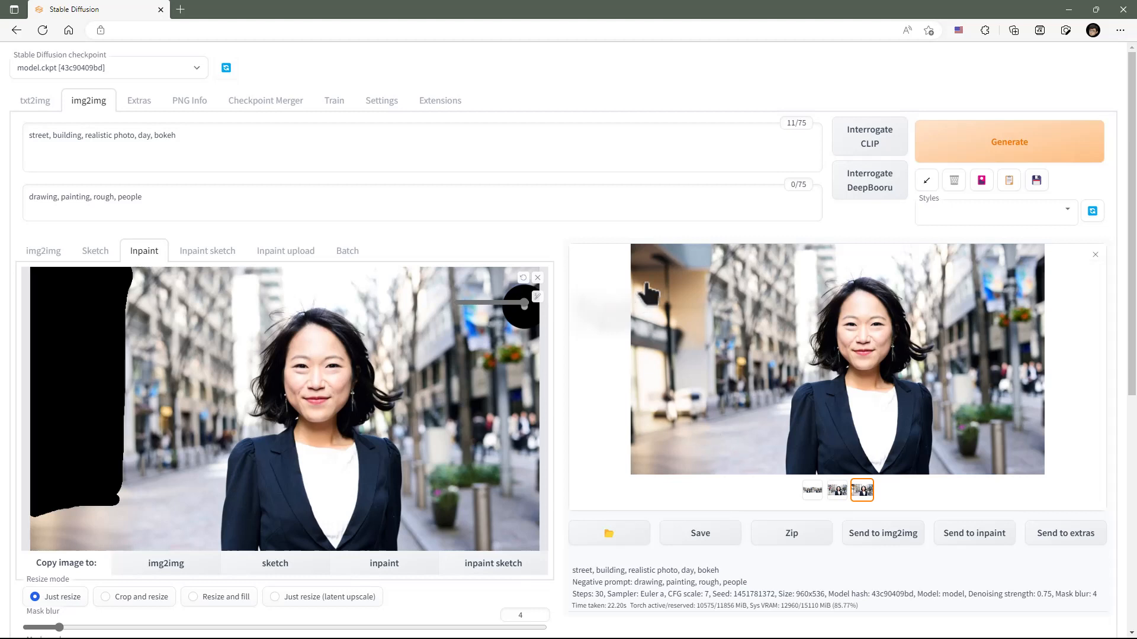
Compare the two inpainted variations and send the second one to img2img.
click(838, 490)
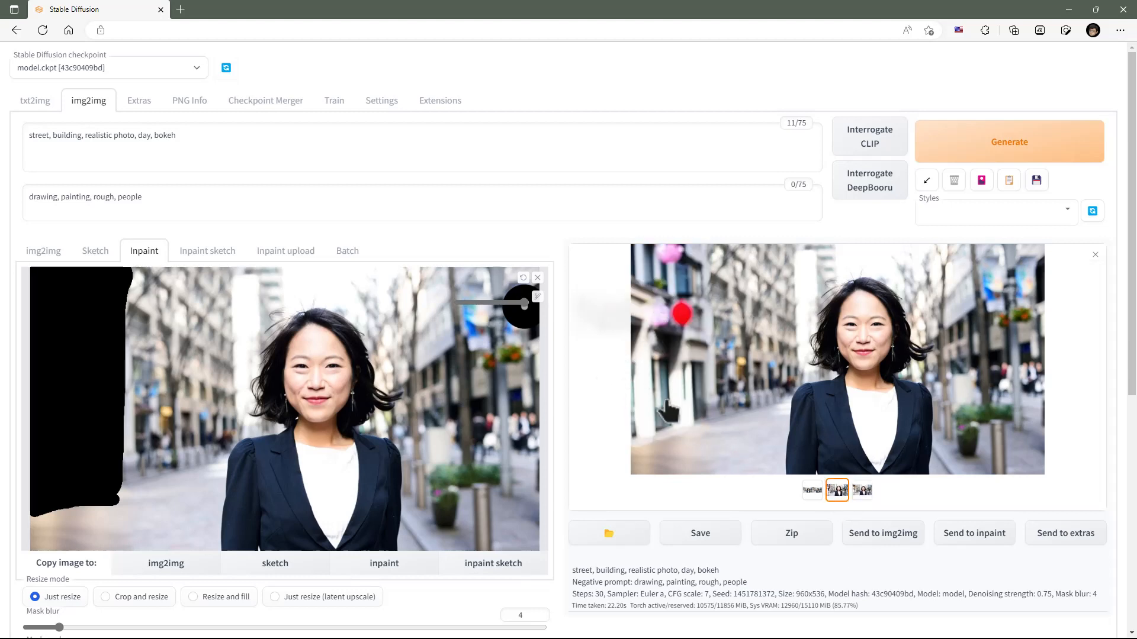
click(862, 491)
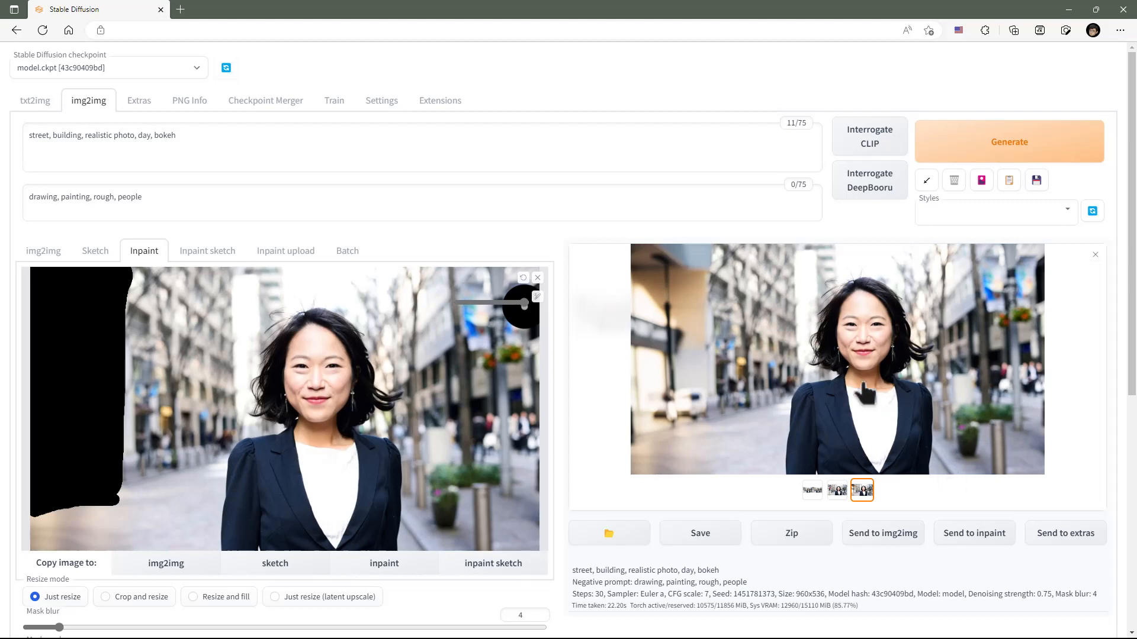
click(888, 534)
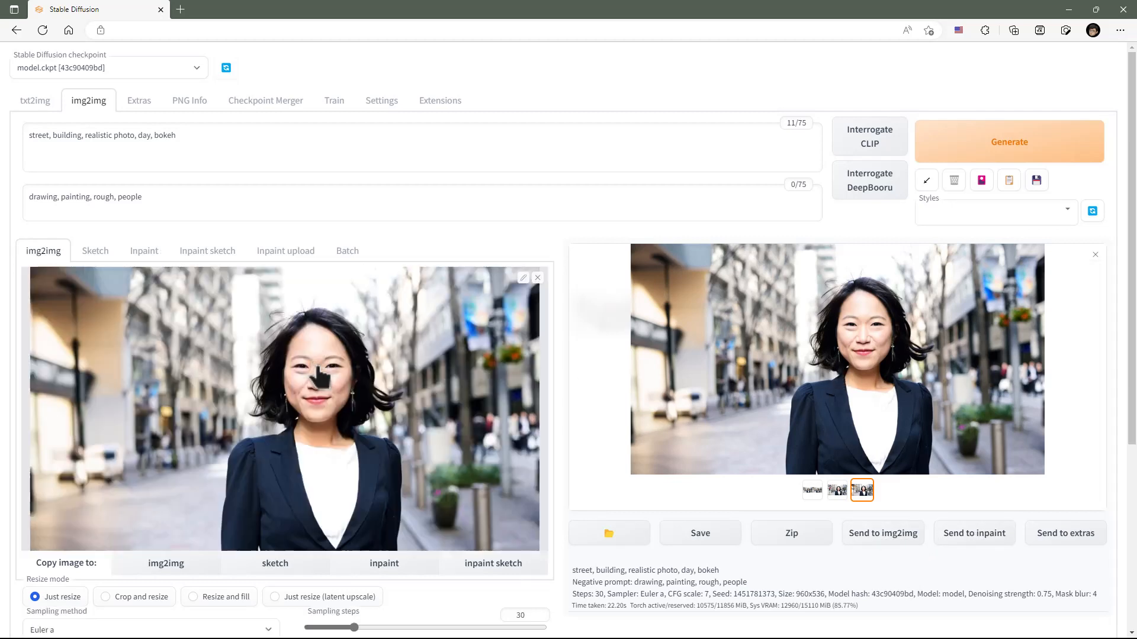
Select the Outpainting mk2 script with only the right direction enabled and generate the outpainted images.
scroll(402, 472, down, 5)
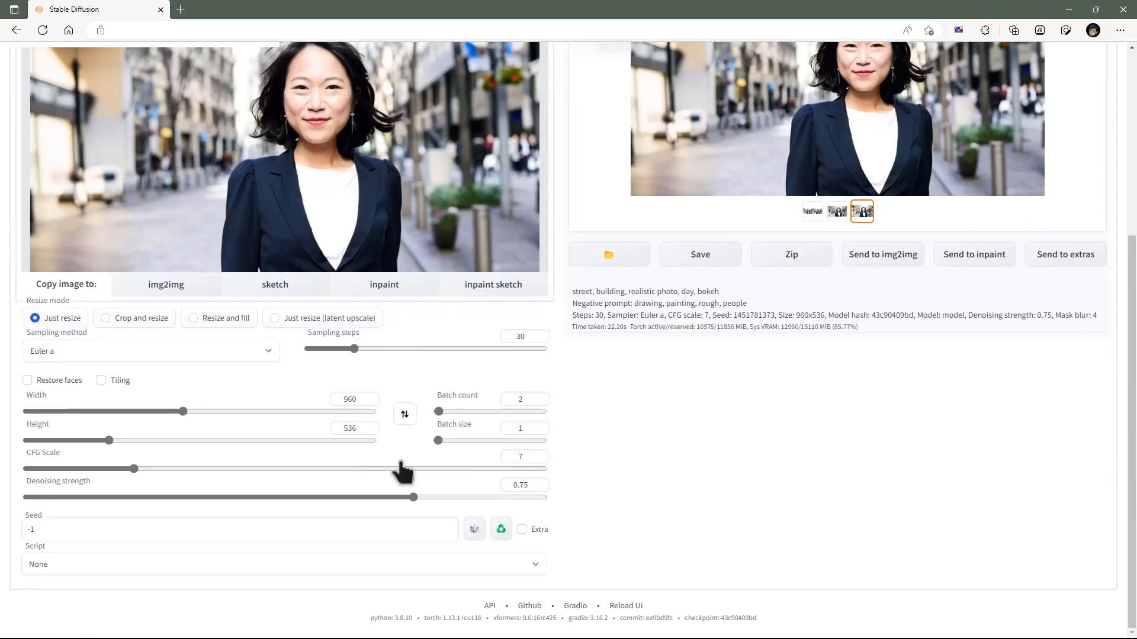
click(134, 563)
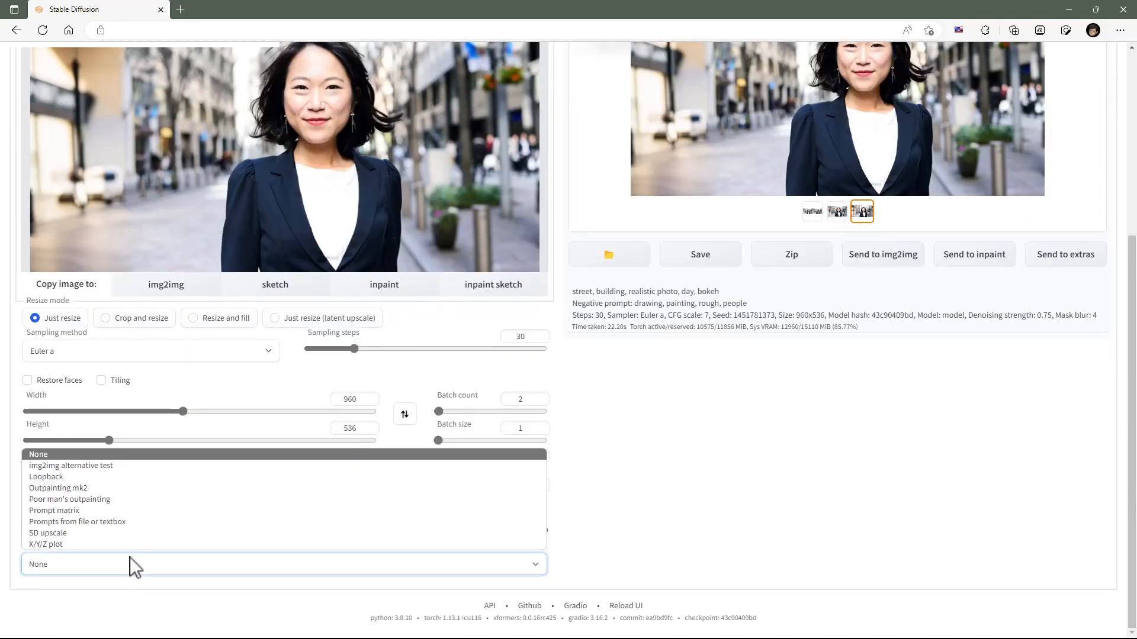
click(93, 488)
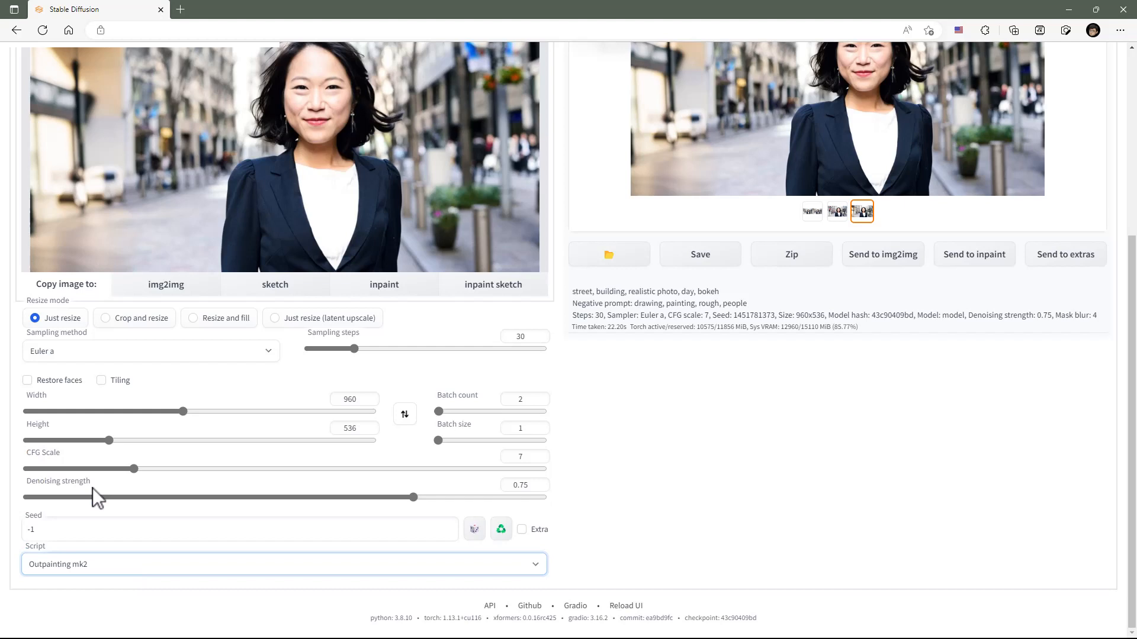
scroll(109, 519, down, 3)
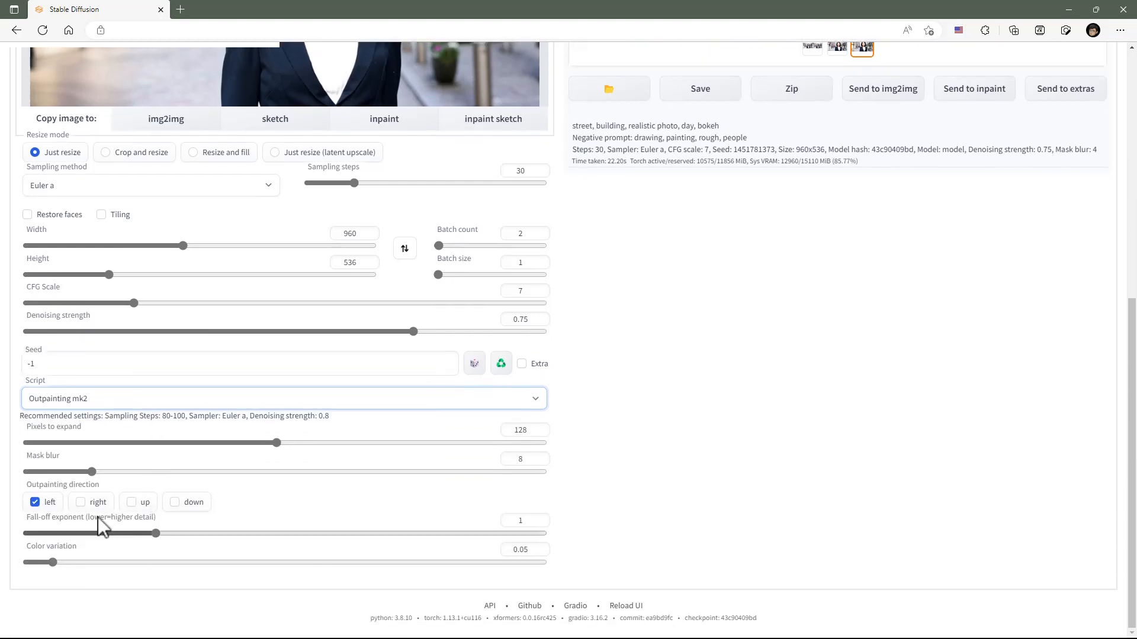
click(34, 502)
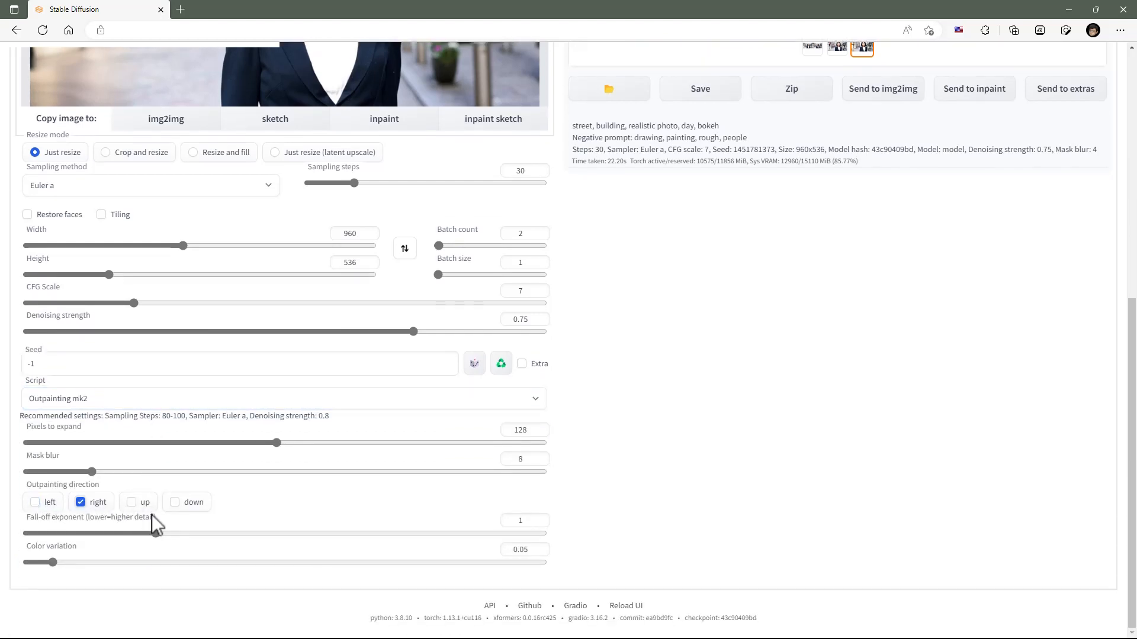
scroll(372, 512, up, 8)
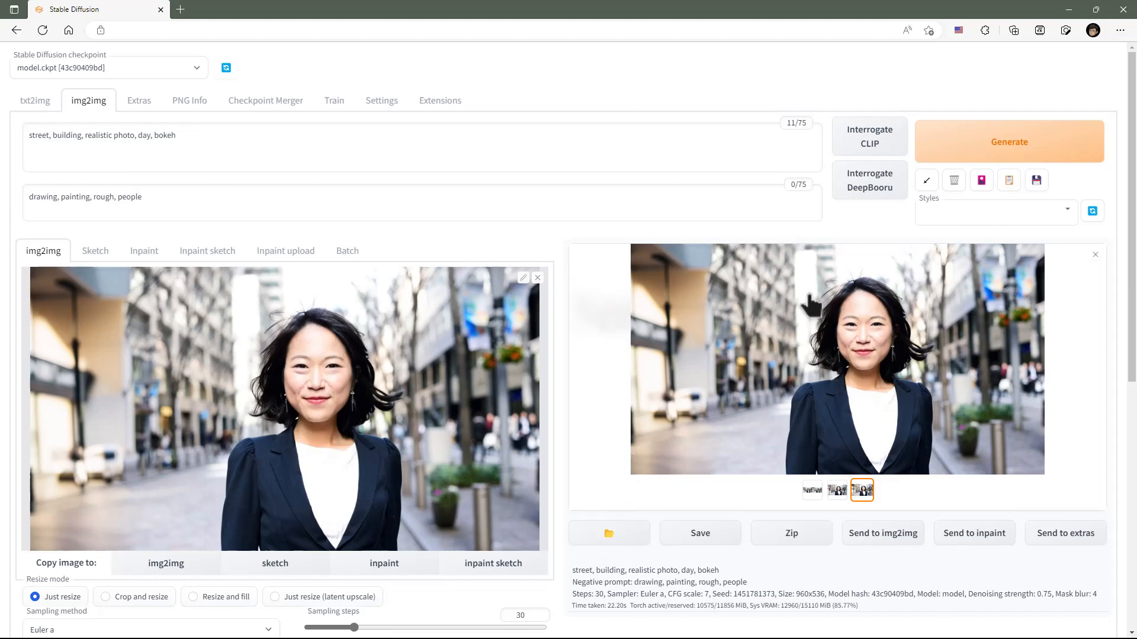
click(1010, 155)
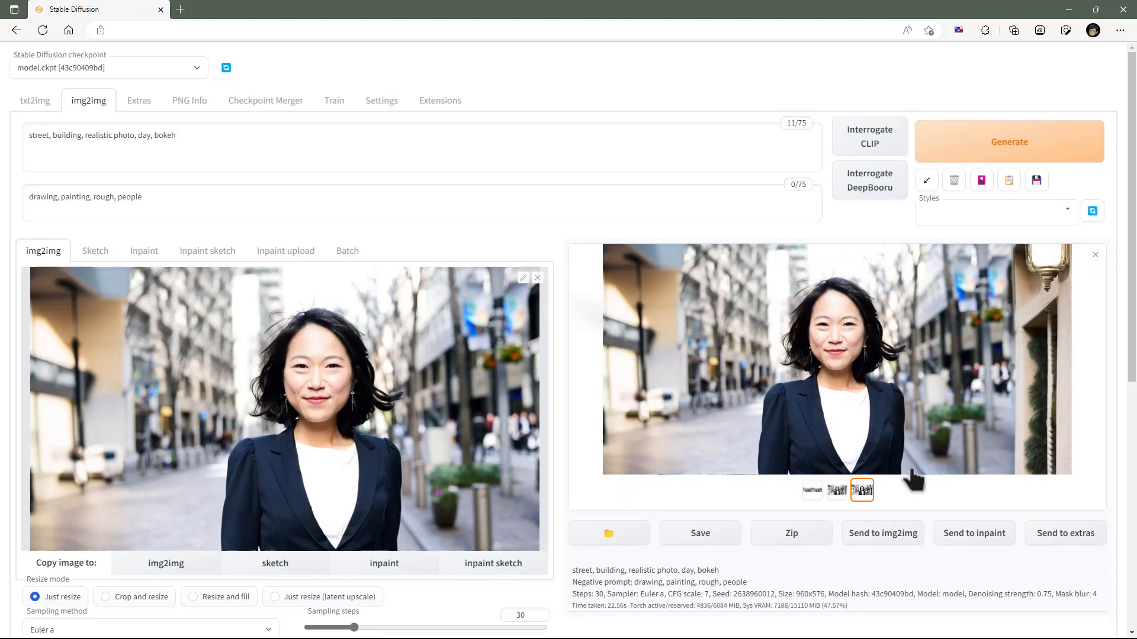
Compare the right-extended variations, send the first one to inpainting and set the script to None.
click(836, 490)
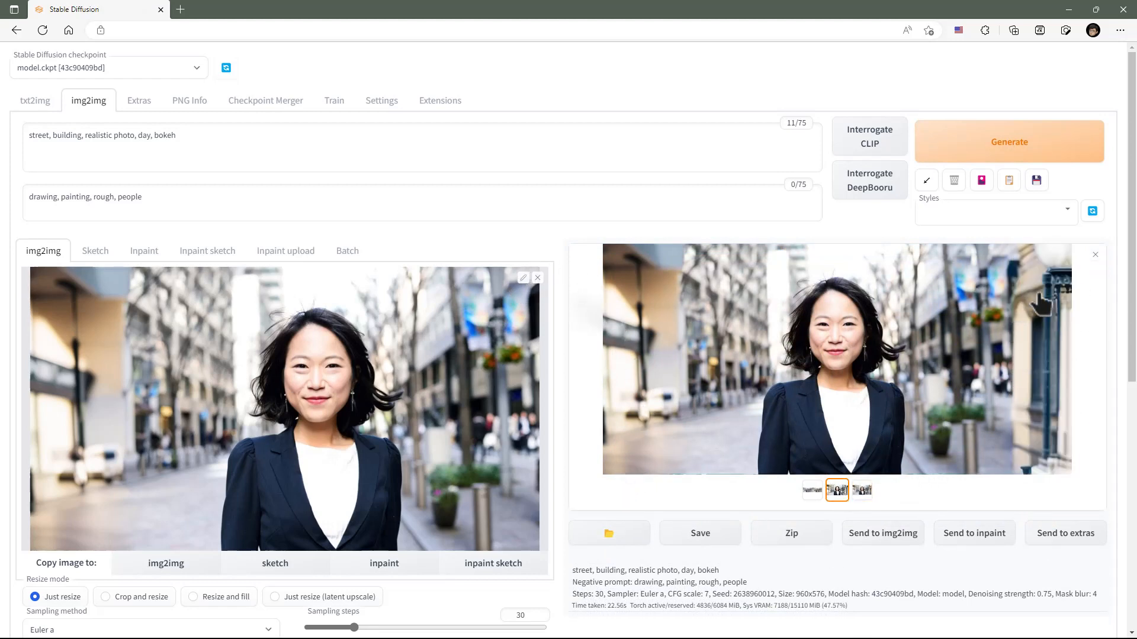
click(862, 490)
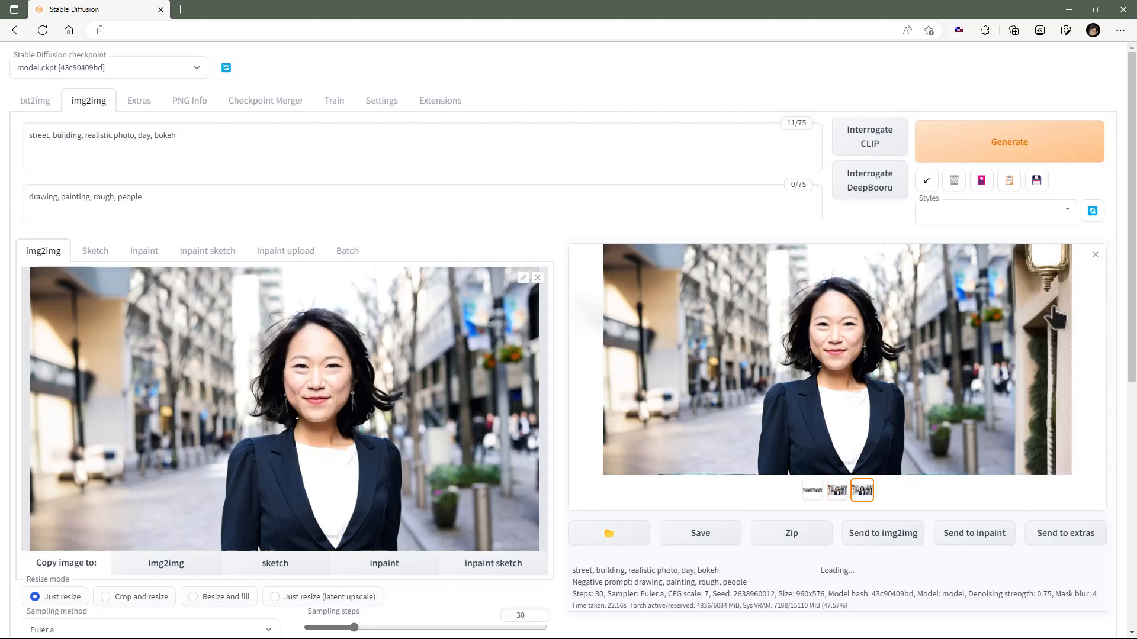
click(837, 491)
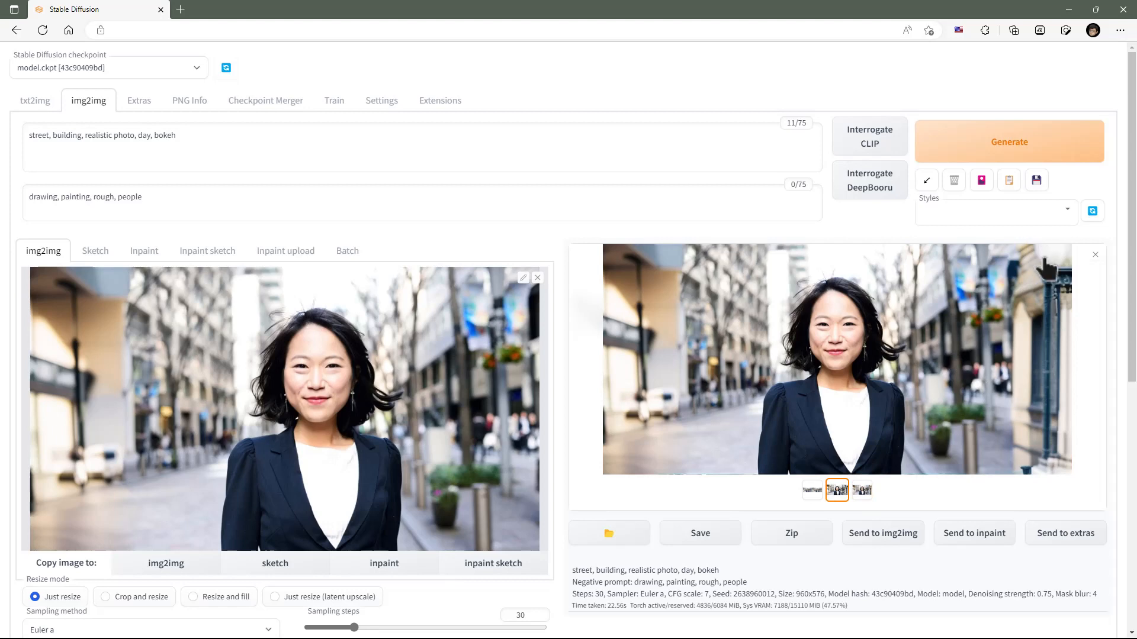
click(989, 536)
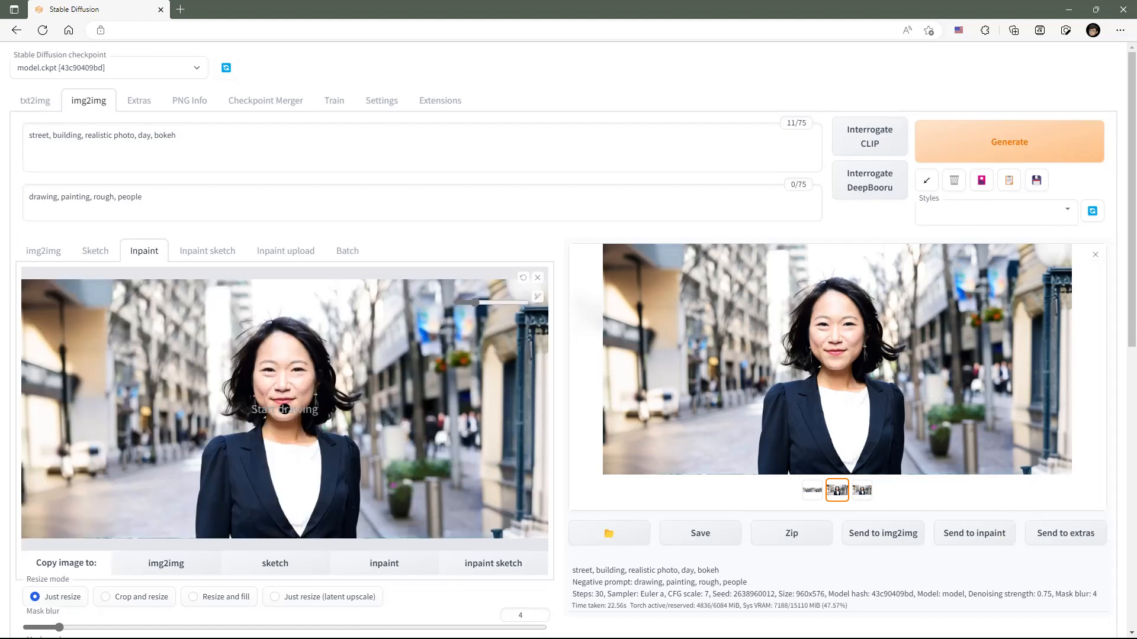
scroll(284, 409, down, 10)
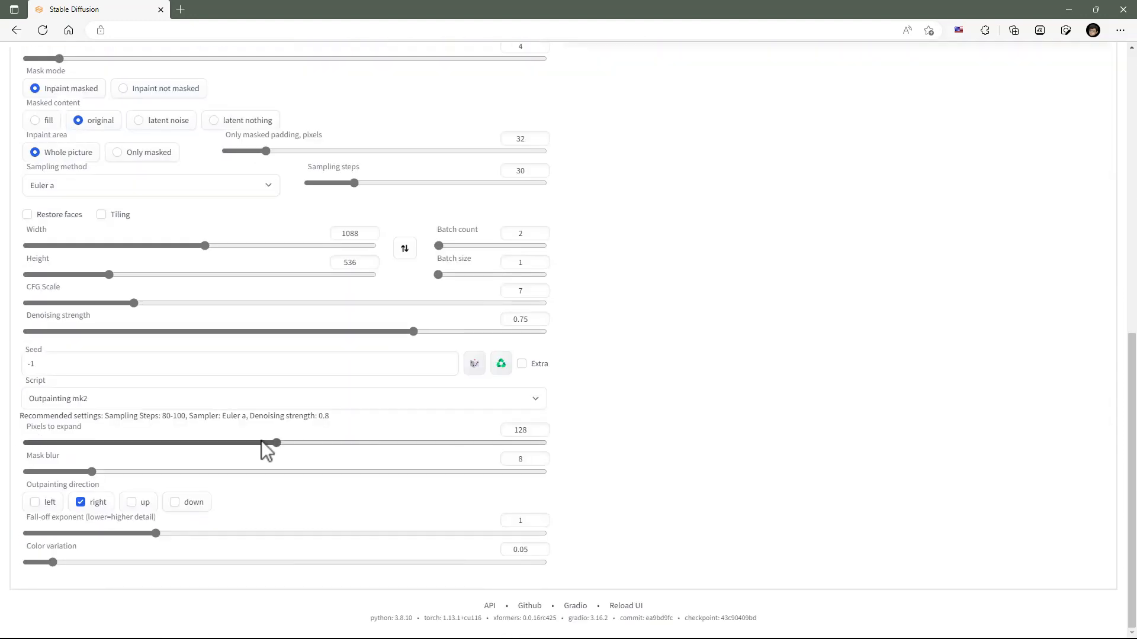
click(65, 400)
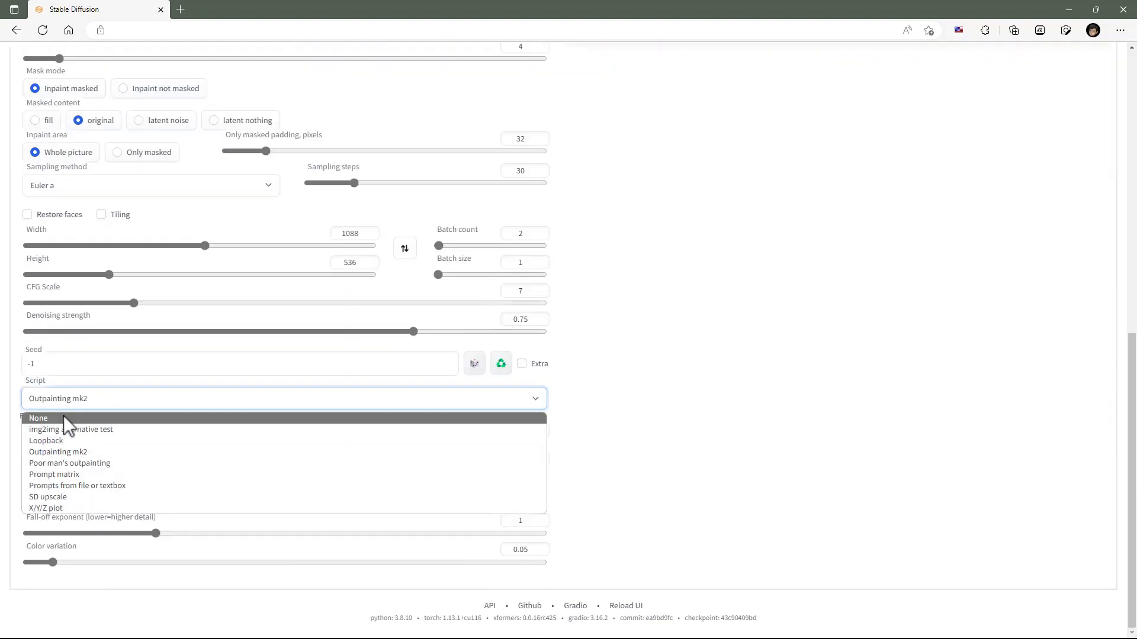
click(62, 418)
Mask the full-height outpainted strip along the photo's right edge with the largest brush and generate the inpainted images.
scroll(348, 458, up, 3)
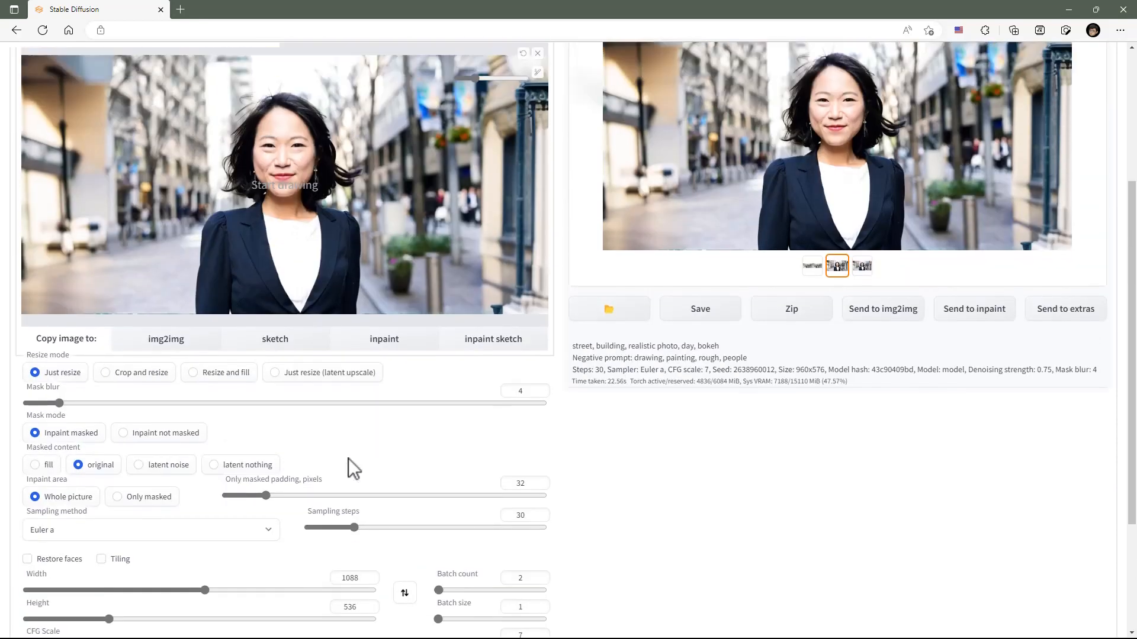
scroll(348, 458, up, 3)
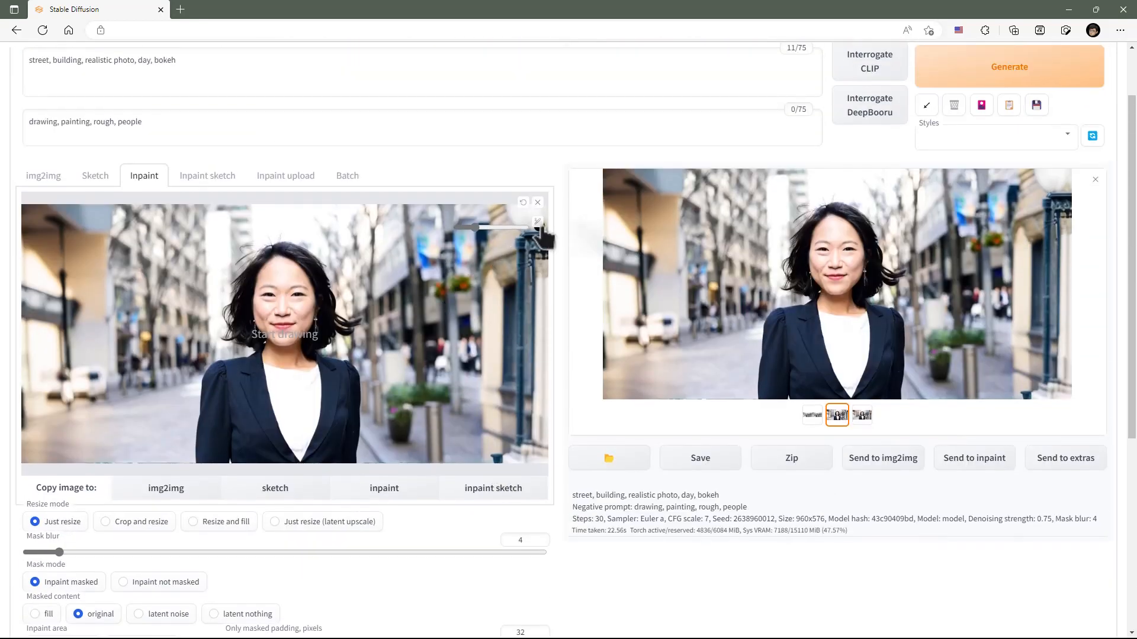
drag(475, 229, 525, 228)
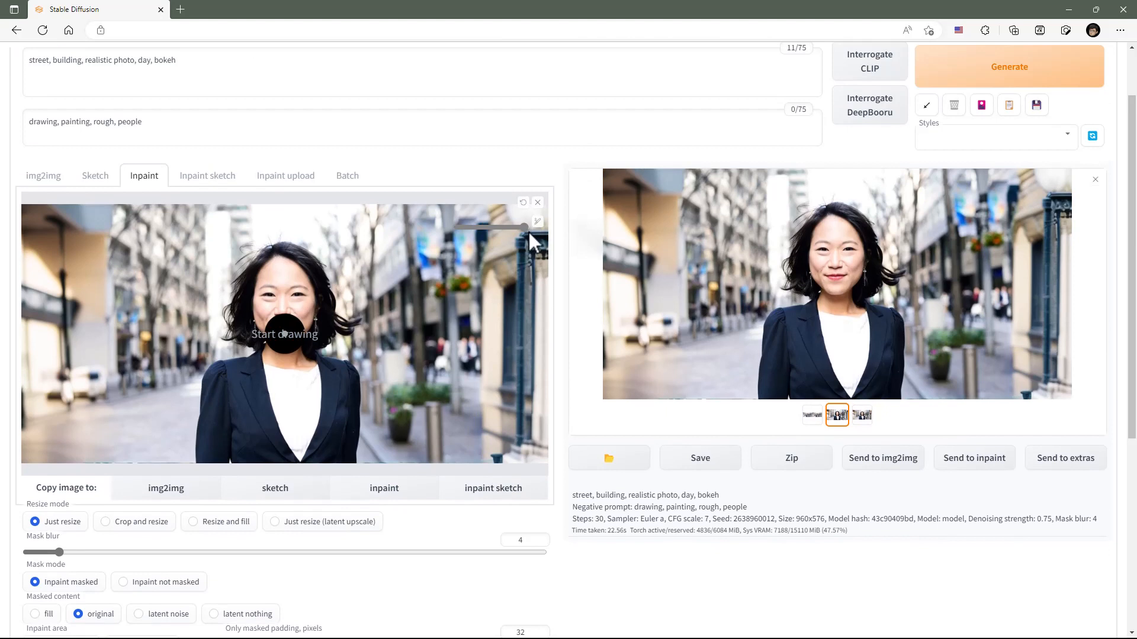
click(486, 223)
mouse_move(482, 274)
mouse_down()
mouse_move(481, 251)
mouse_move(484, 457)
mouse_move(536, 451)
mouse_move(538, 214)
mouse_move(509, 213)
mouse_move(497, 242)
mouse_move(521, 259)
mouse_move(502, 253)
mouse_move(523, 244)
mouse_move(495, 329)
mouse_up()
scroll(492, 375, up, 2)
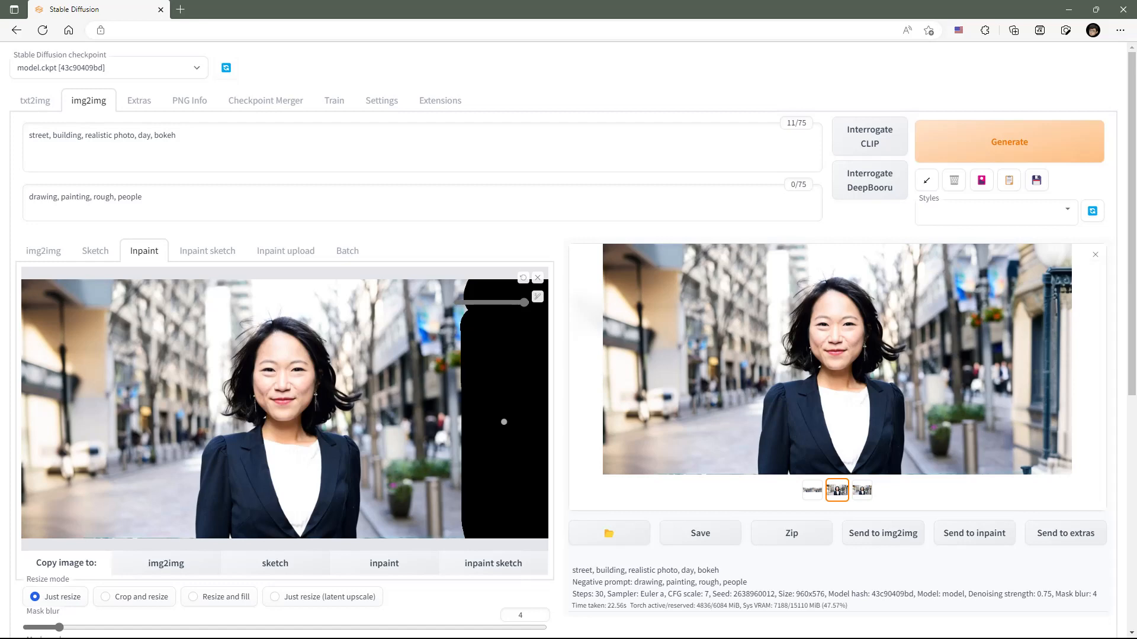
click(1022, 153)
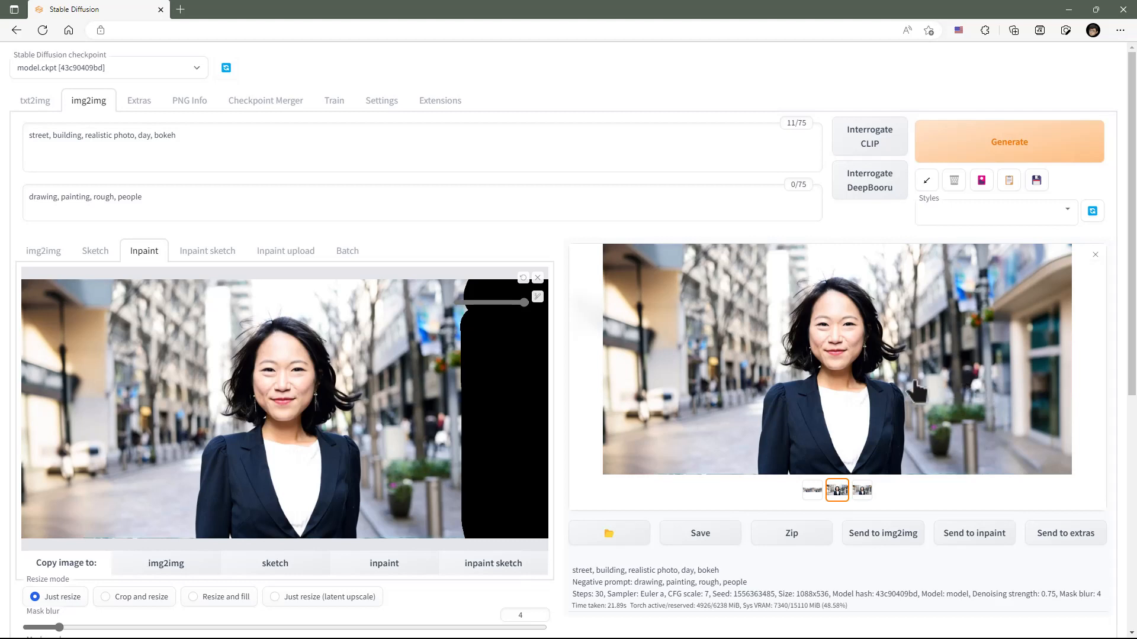
Compare the two inpainted results, open the first one enlarged and copy the image.
click(863, 492)
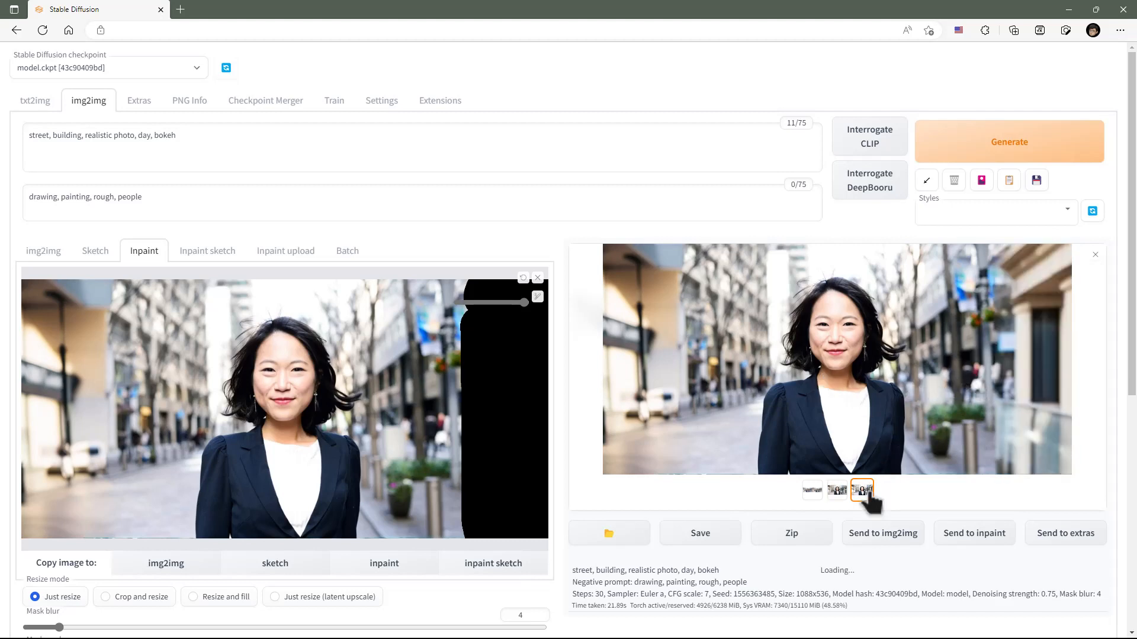
click(838, 490)
click(863, 492)
click(837, 491)
click(863, 492)
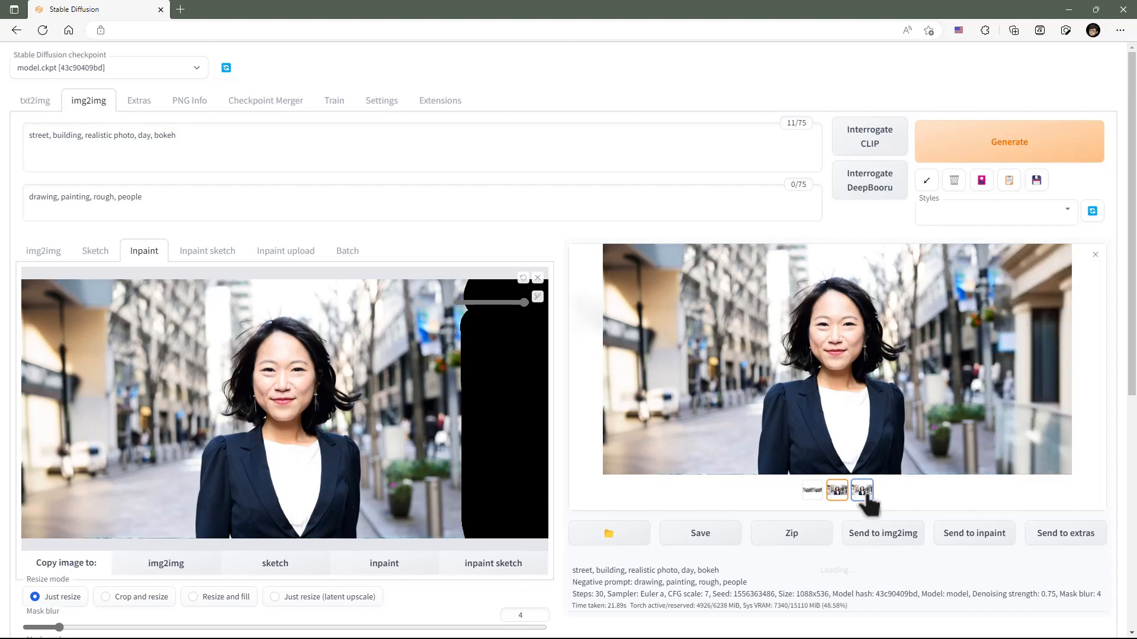
click(837, 491)
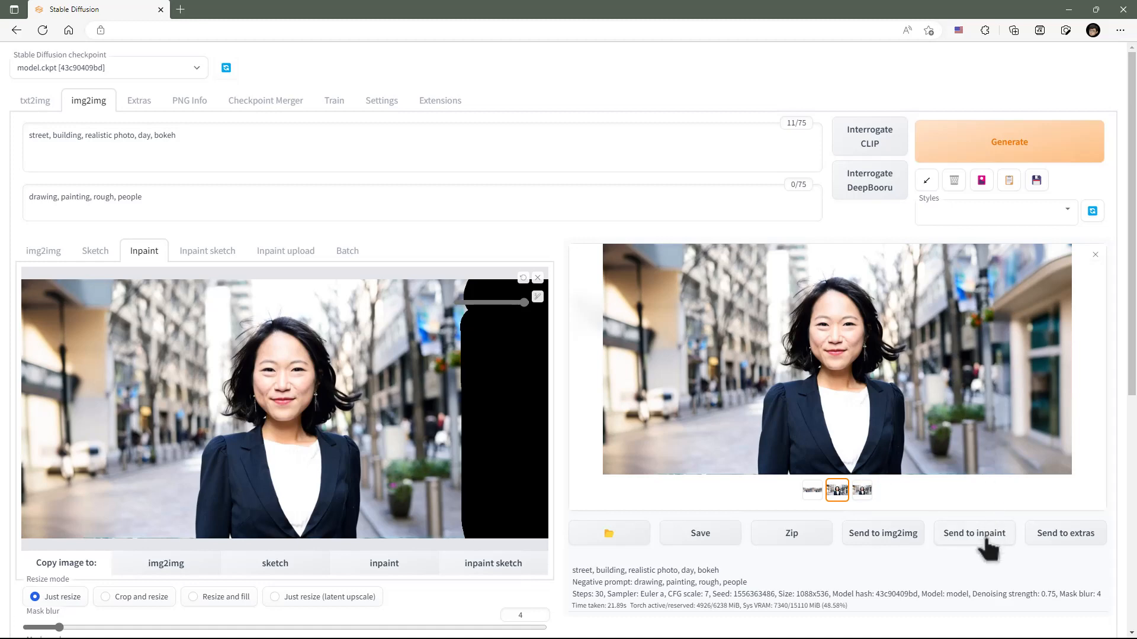
click(848, 364)
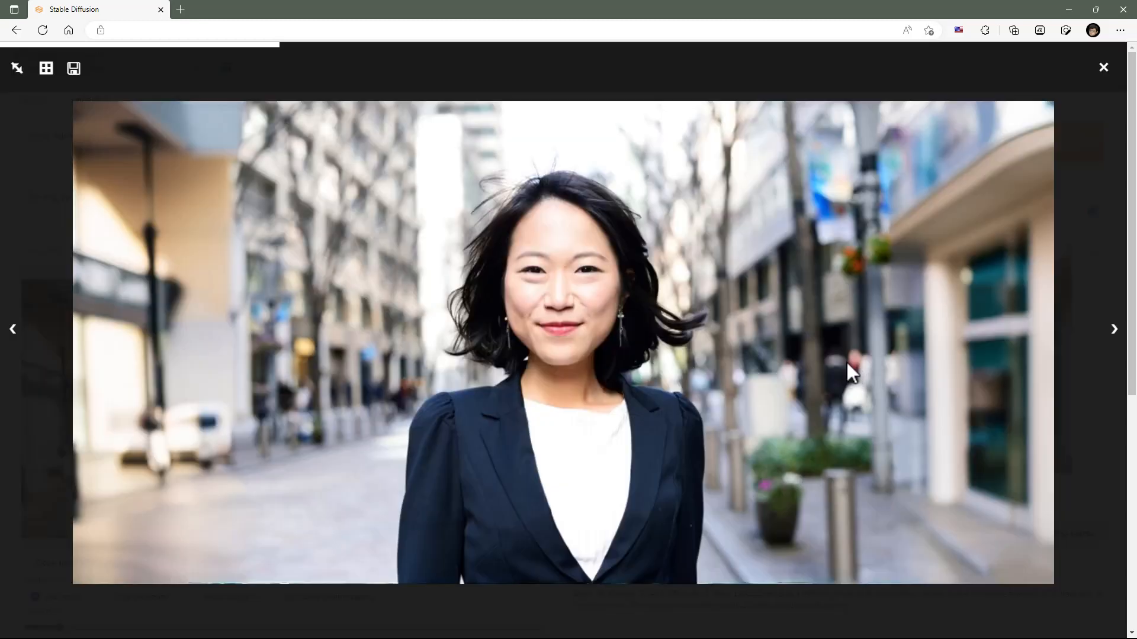
right_click(525, 243)
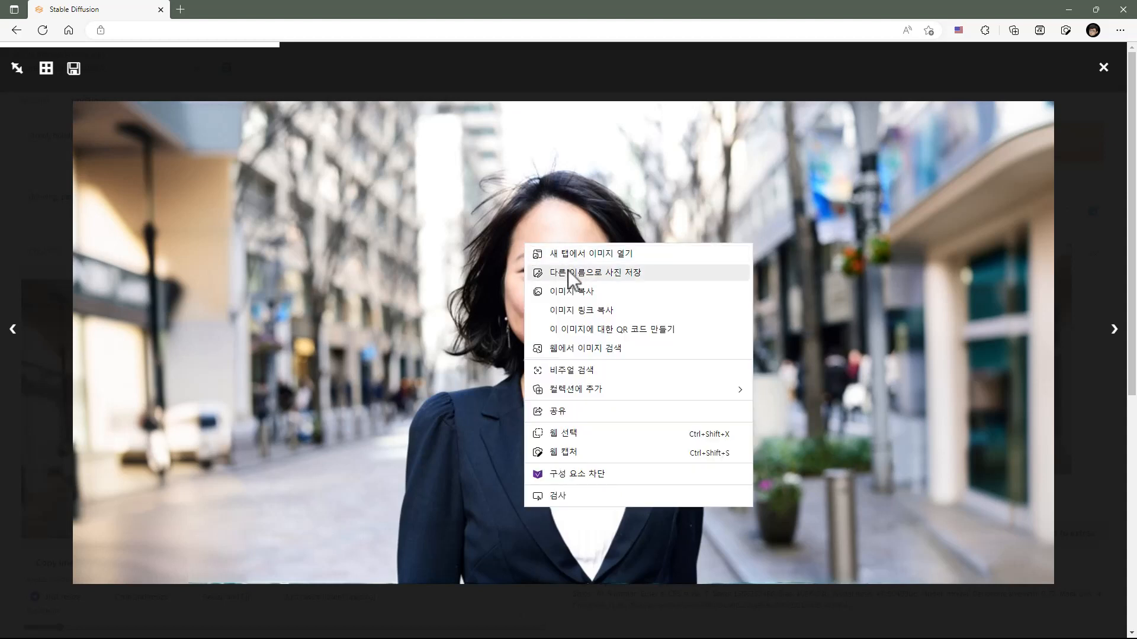
click(583, 286)
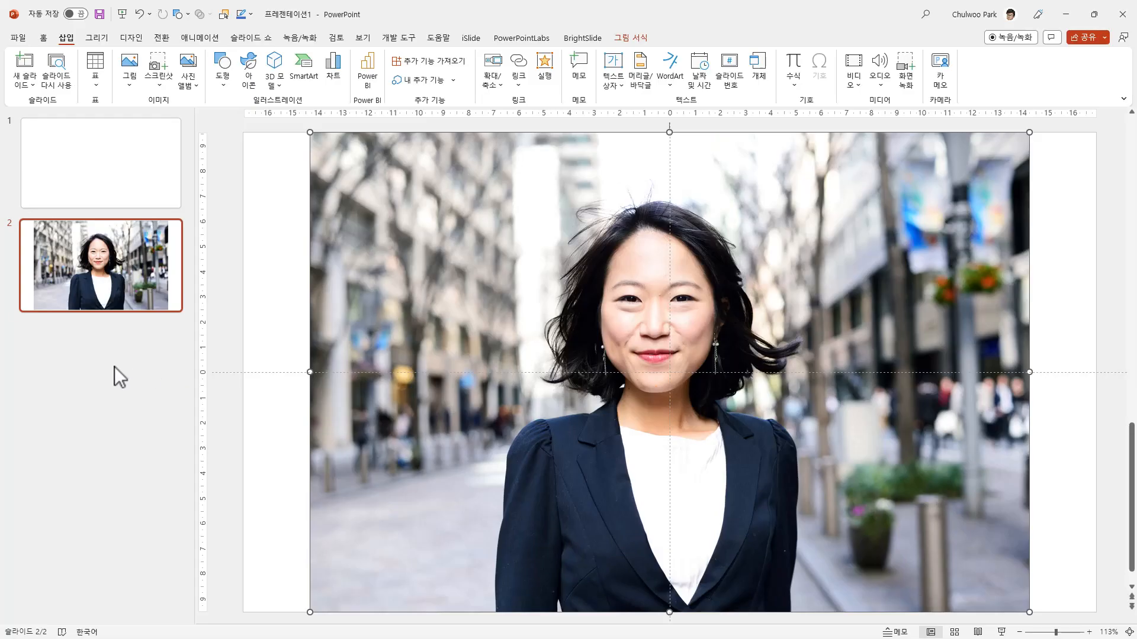
In PowerPoint, paste the copied photo onto a new slide after slide 2 and enlarge it to cover the whole slide.
right_click(115, 364)
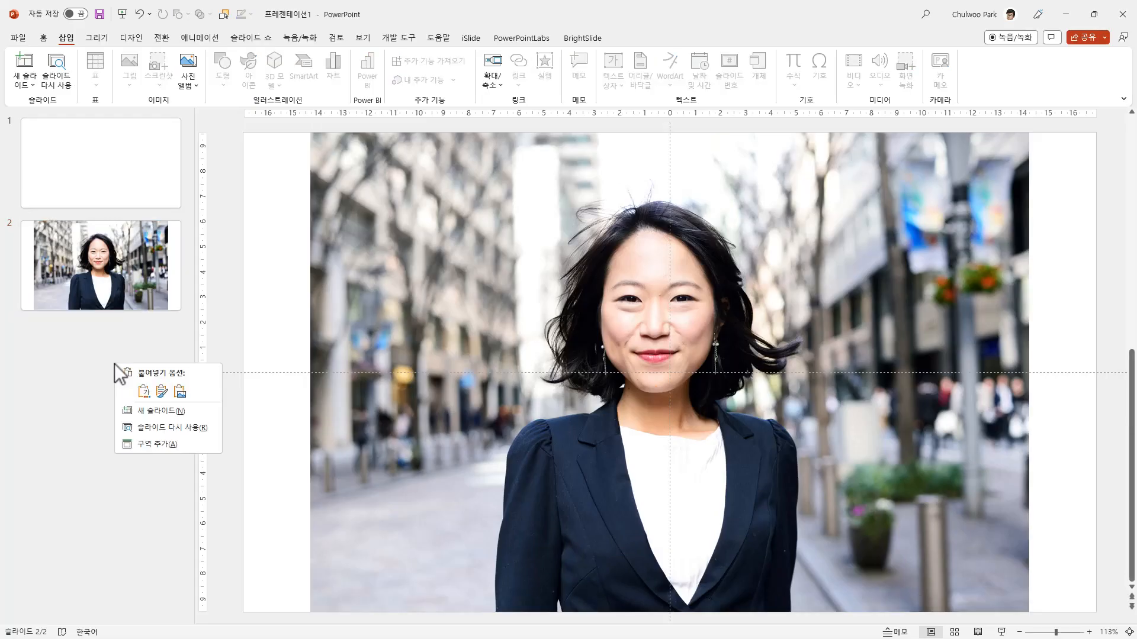
click(167, 409)
key(ctrl+v)
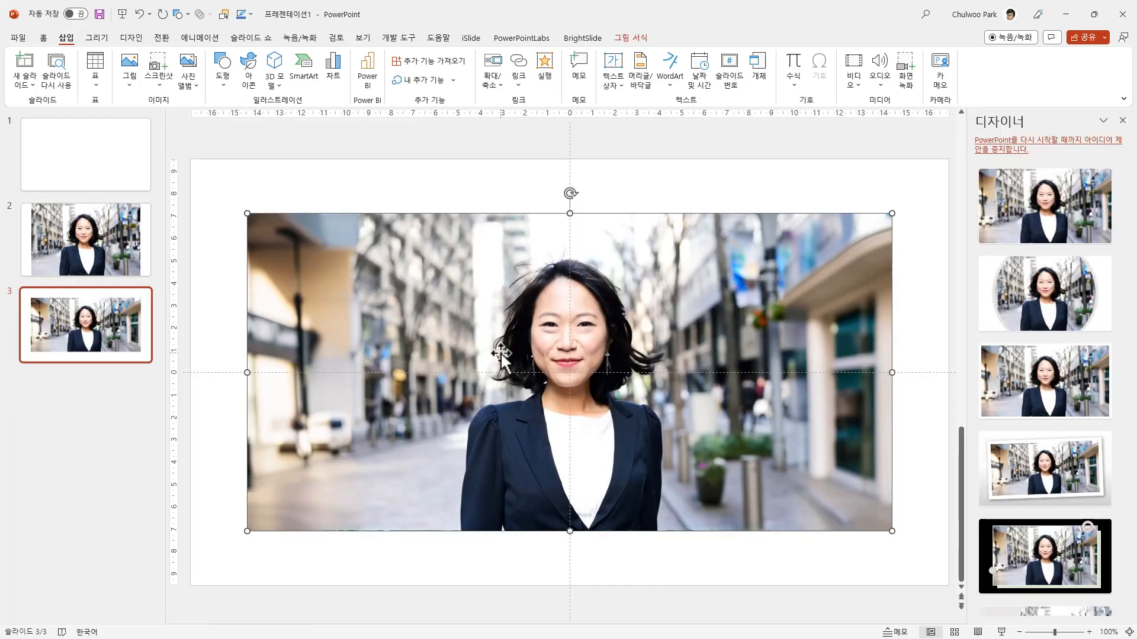
drag(437, 360, 383, 308)
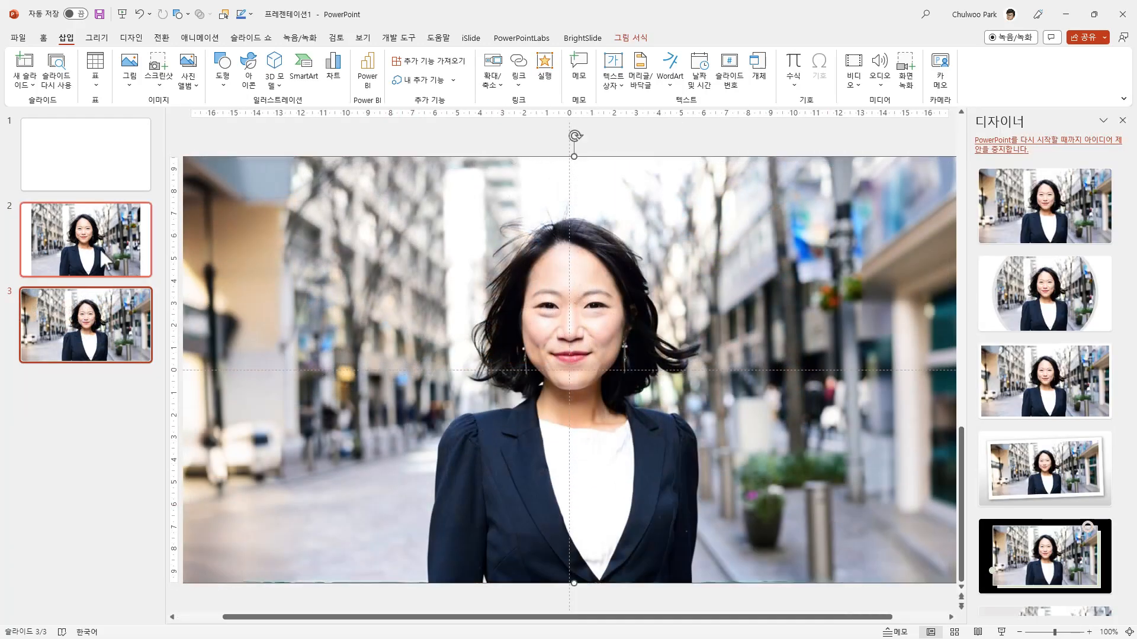
Shift the original photo on slide 2 slightly to the right so the portrait lines up with the one on slide 3.
click(101, 250)
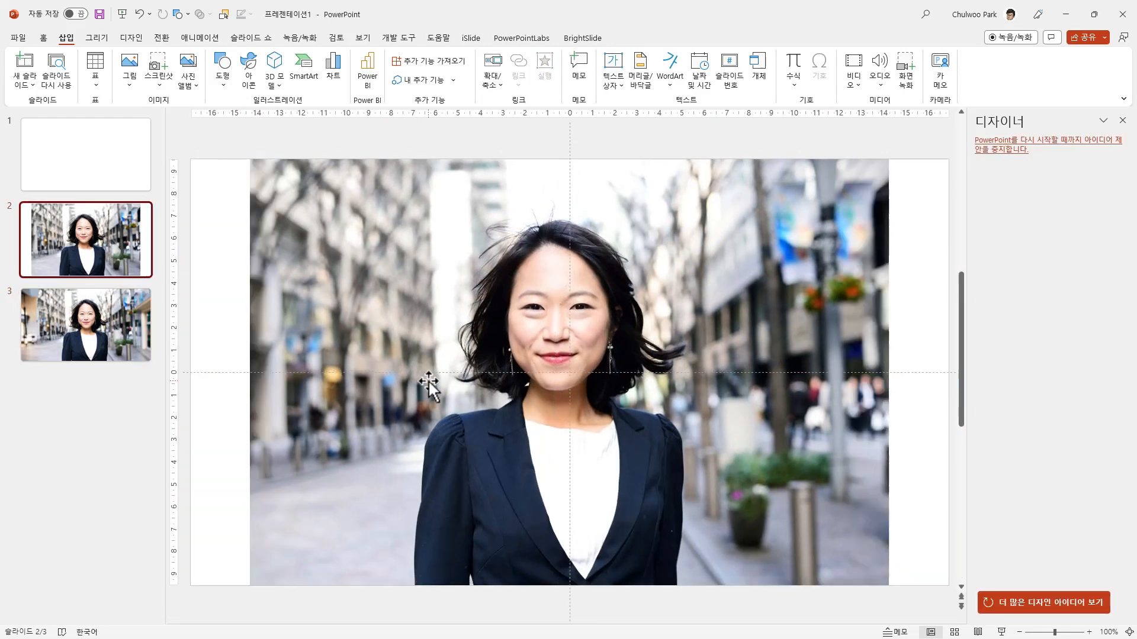
click(433, 382)
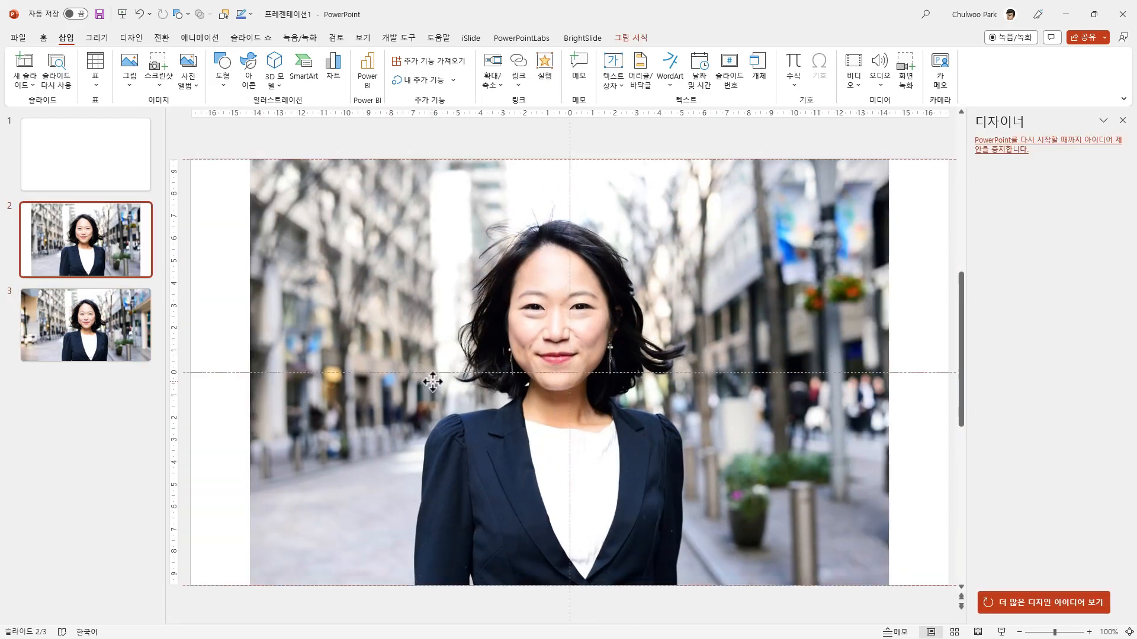
drag(433, 382, 441, 383)
Alternate between slides 2 and 3 to compare the original photo with the widened one.
click(105, 343)
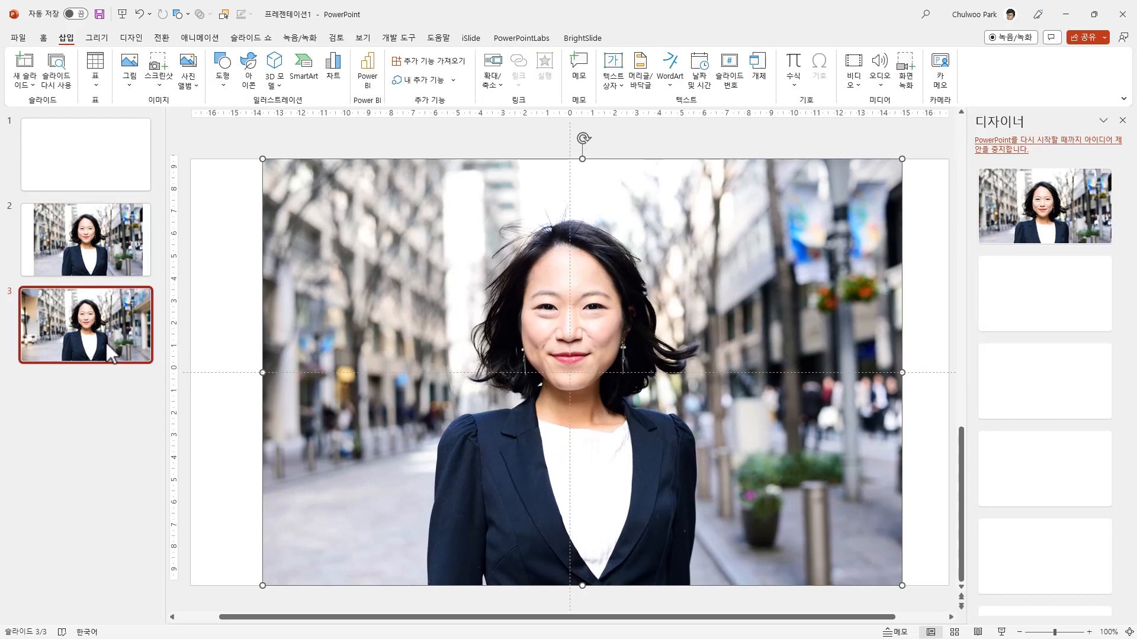
click(106, 271)
key(Down)
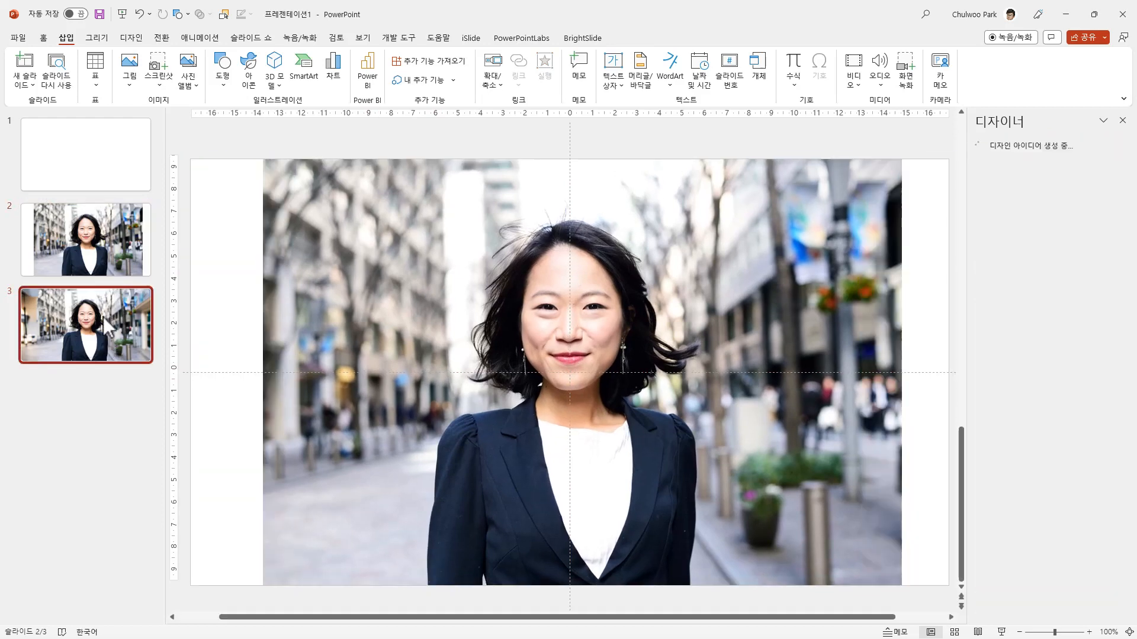
key(Up)
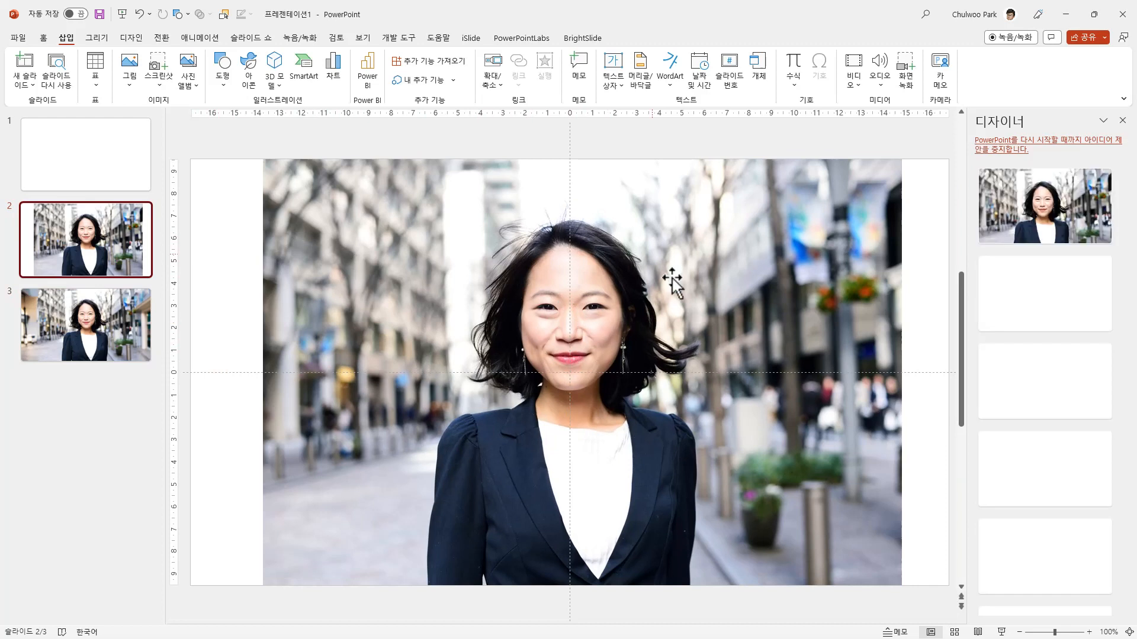
View the widened photo on slide 3, switch to FastStone Image Viewer and reposition its window showing the same image.
click(118, 328)
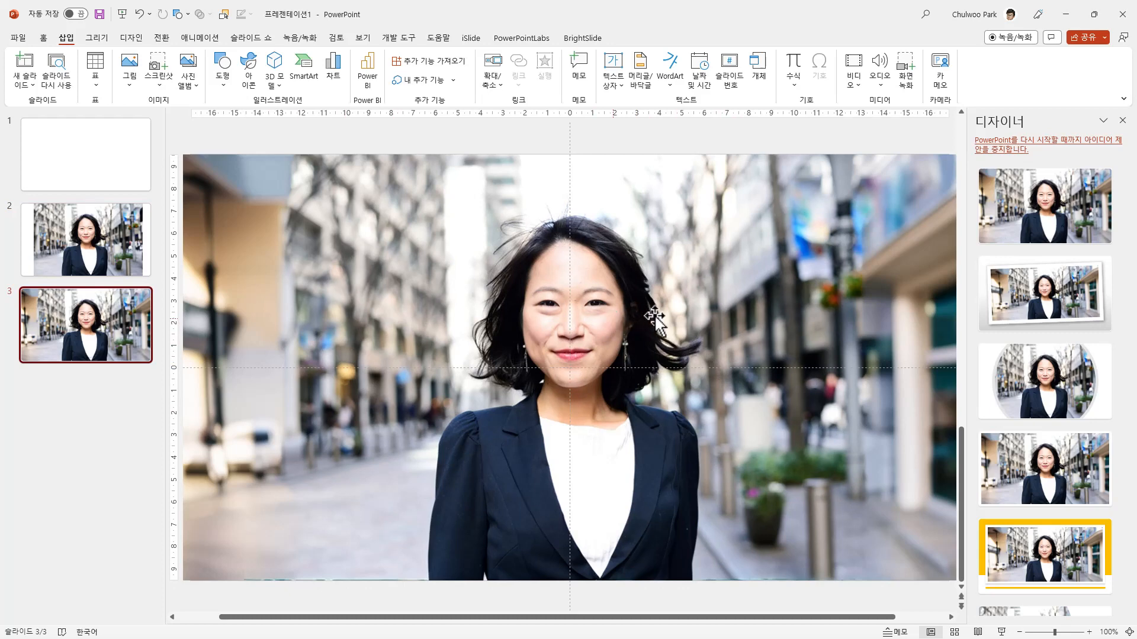
key(alt+Tab)
key(alt+Tab)
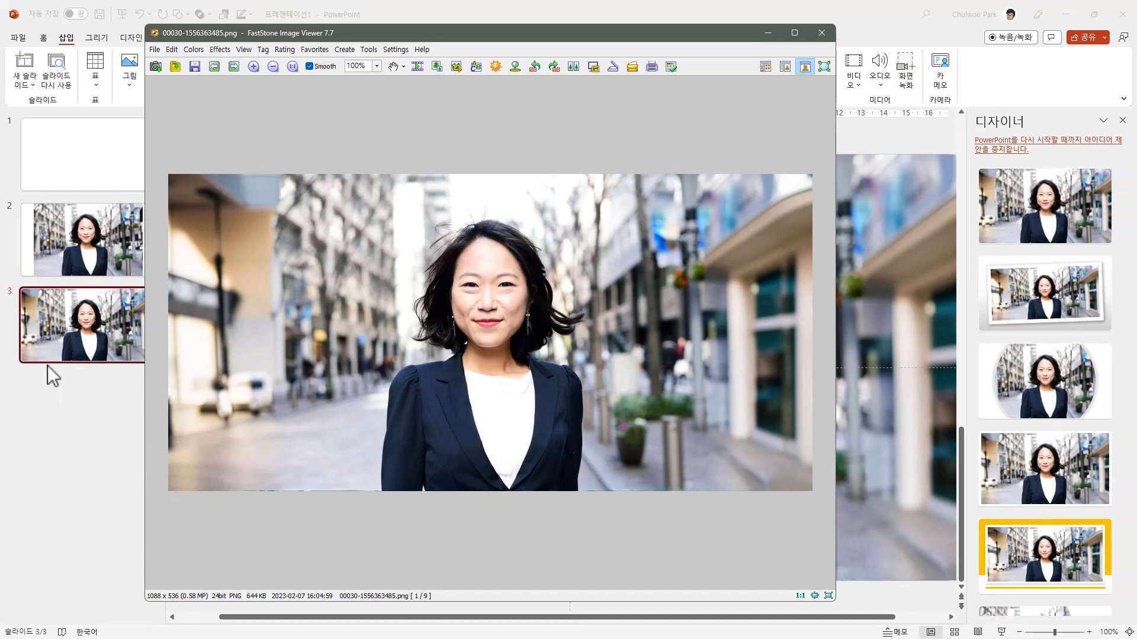
drag(369, 36, 531, 28)
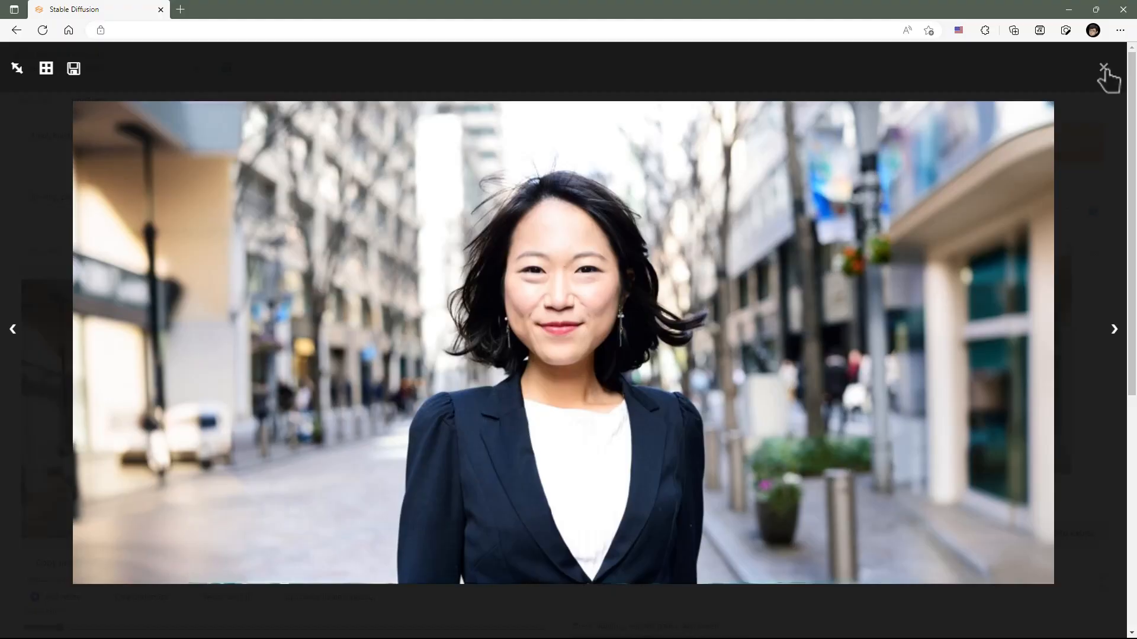
In Stable Diffusion, send the widened portrait to Extras and generate it resized by 2 without an upscaler.
click(1108, 79)
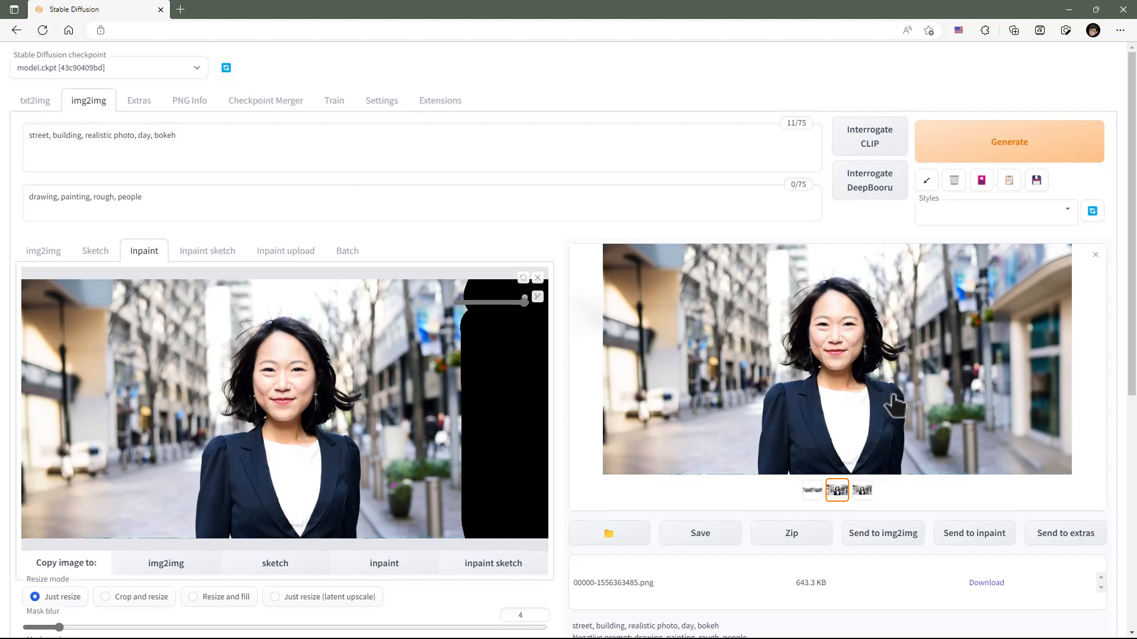
click(1078, 548)
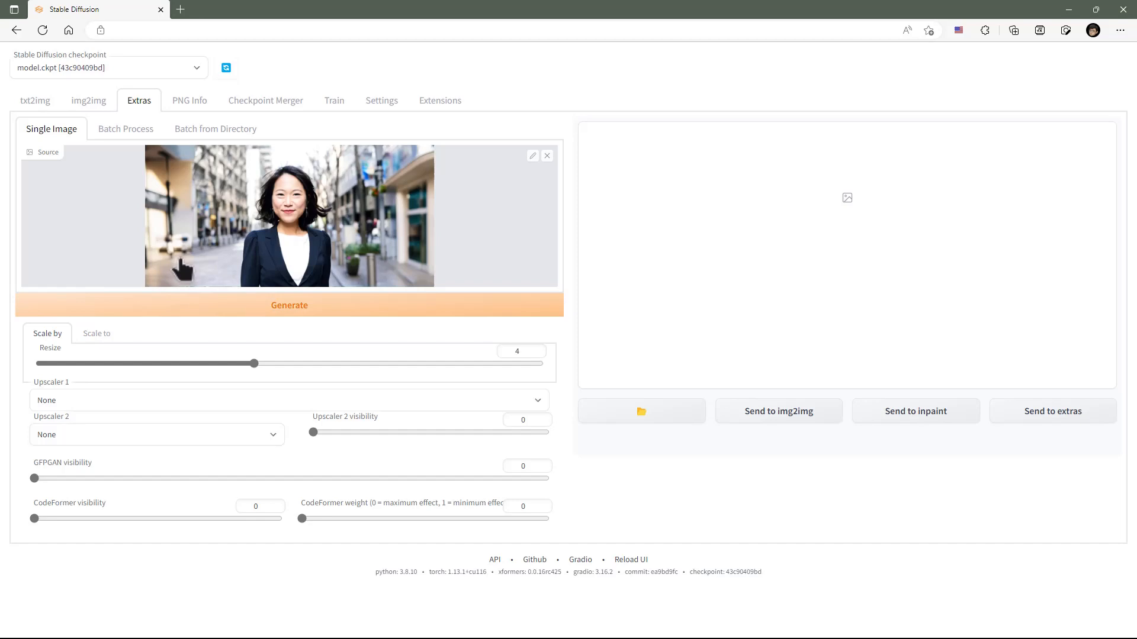
click(523, 351)
drag(523, 353, 498, 354)
text(2)
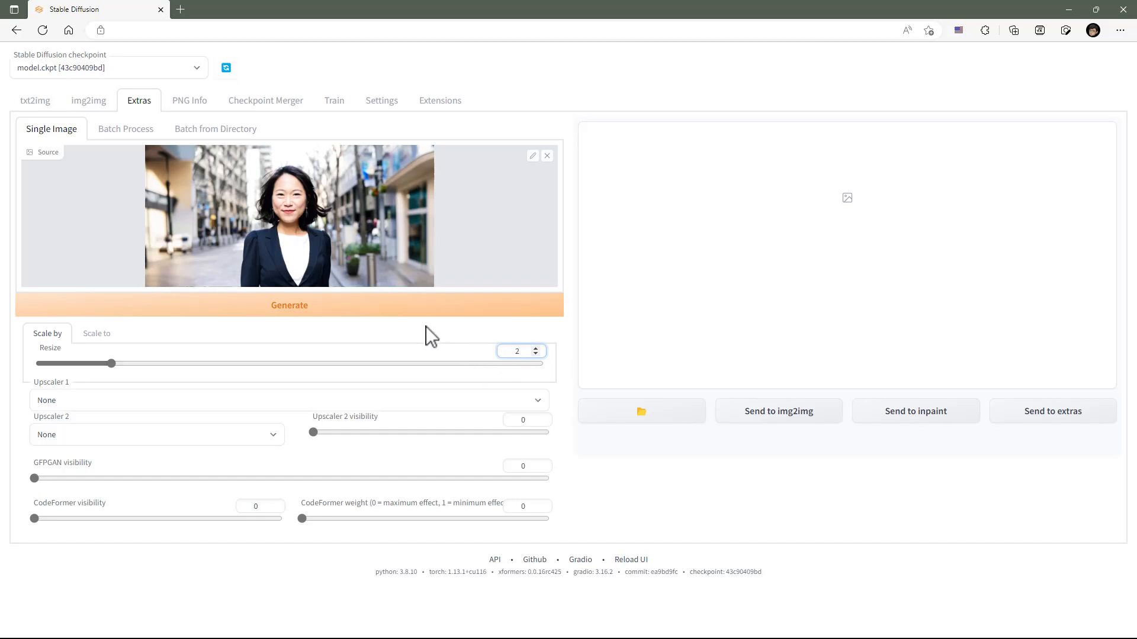
click(373, 313)
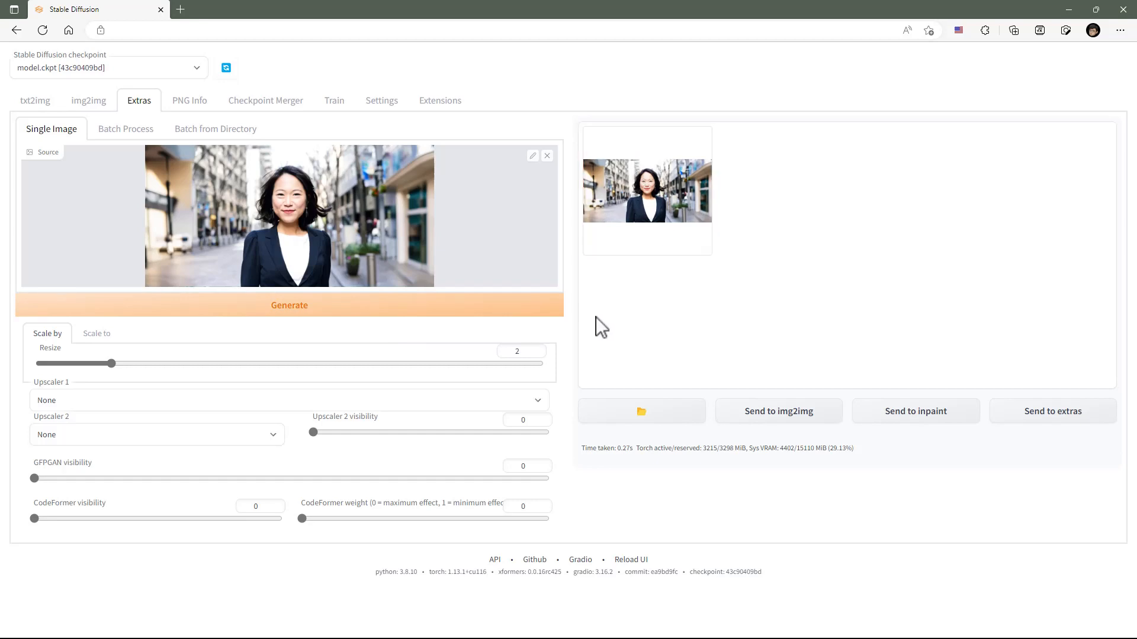
Upscale the portrait again with SwinIR 4x as Upscaler 1 and open the result enlarged.
click(69, 402)
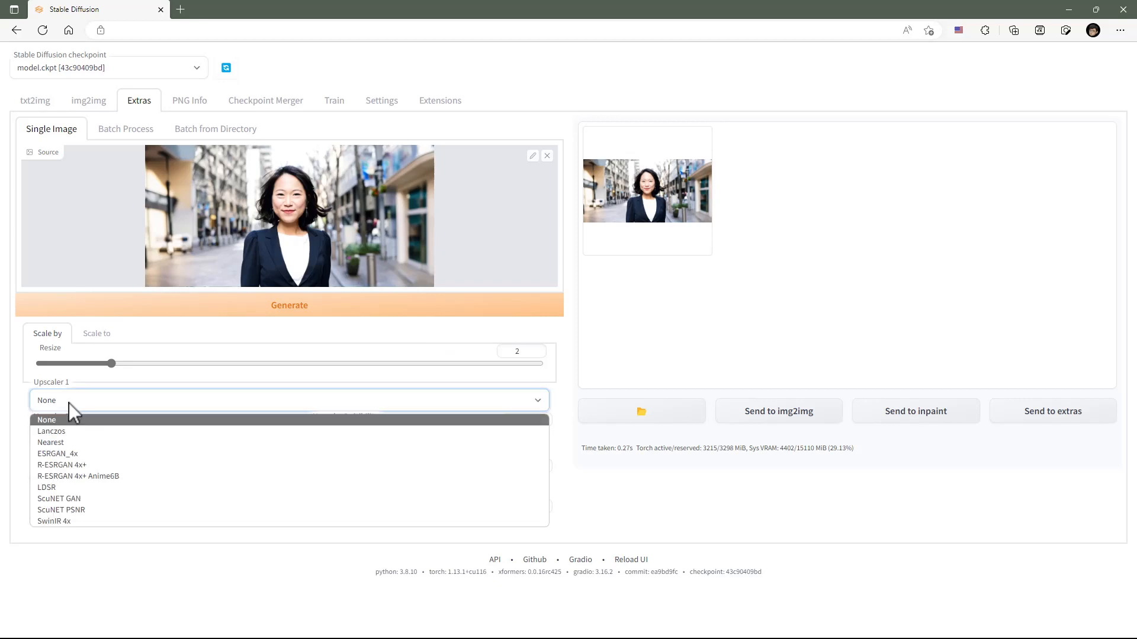
click(82, 521)
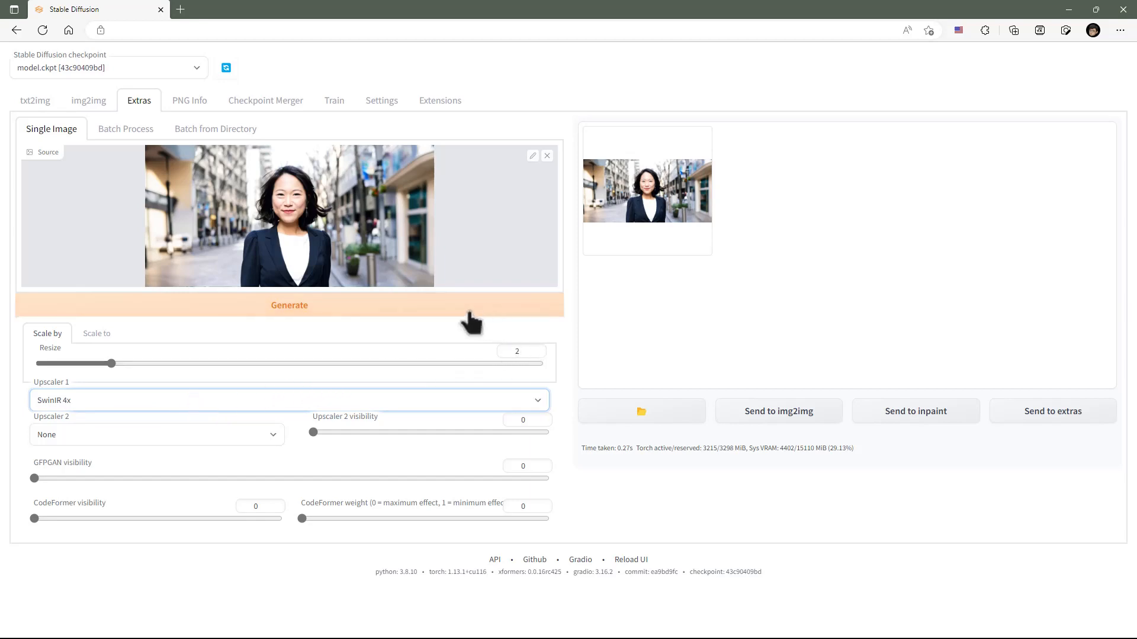
click(379, 309)
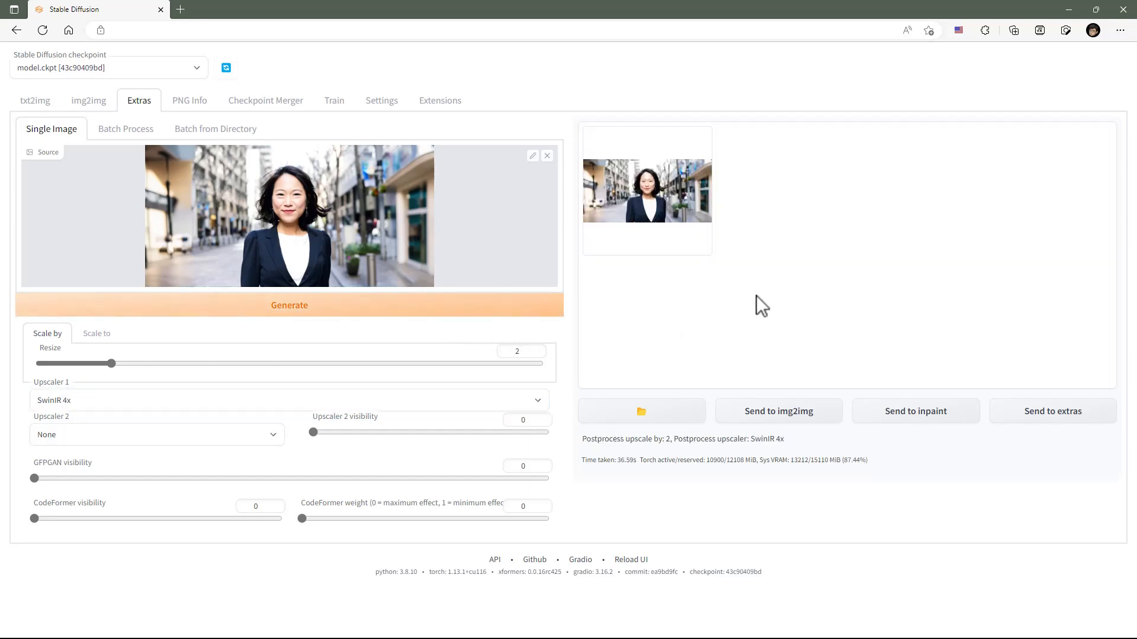
click(698, 198)
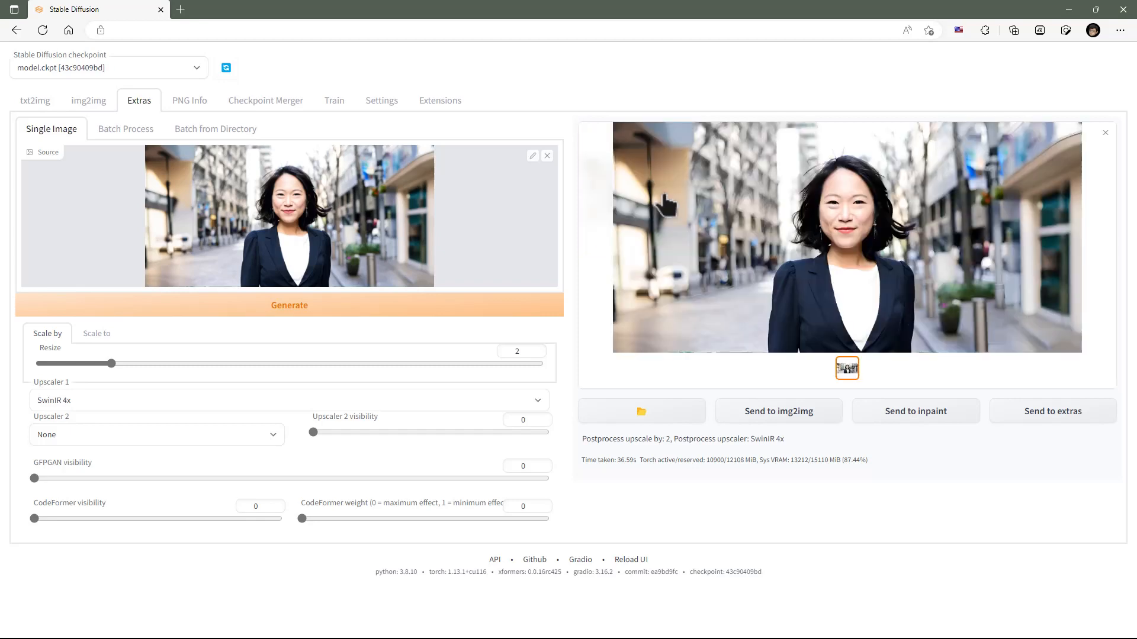
click(700, 198)
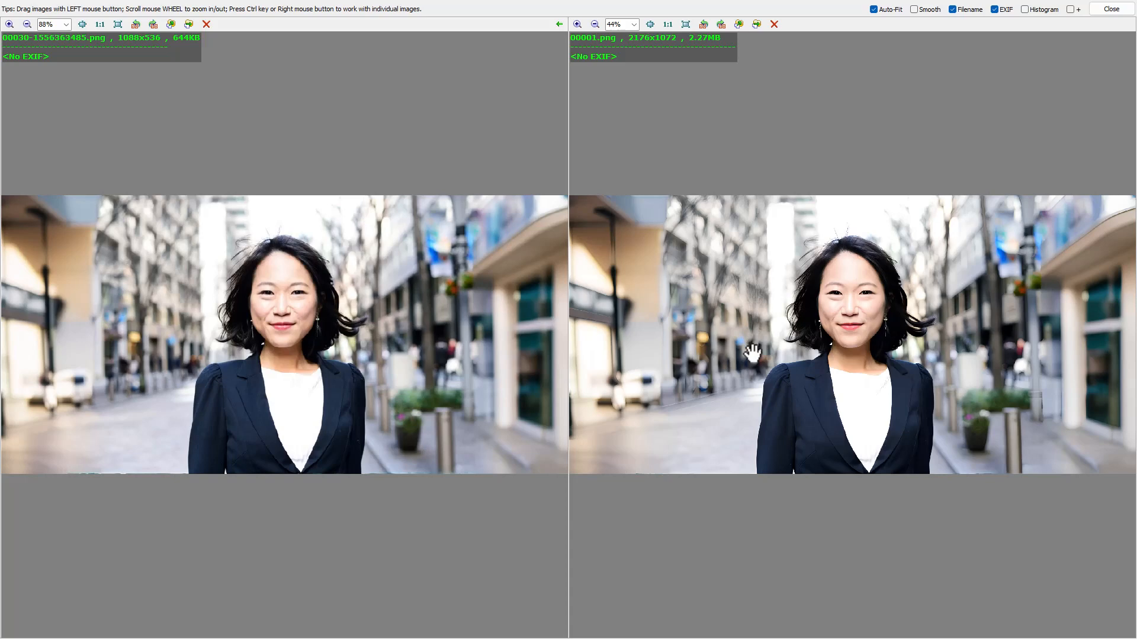
Compare 00030-1556363485.png and the upscaled 00001.png side by side, magnifying the hair, face edge and jacket shoulder.
scroll(752, 353, up, 5)
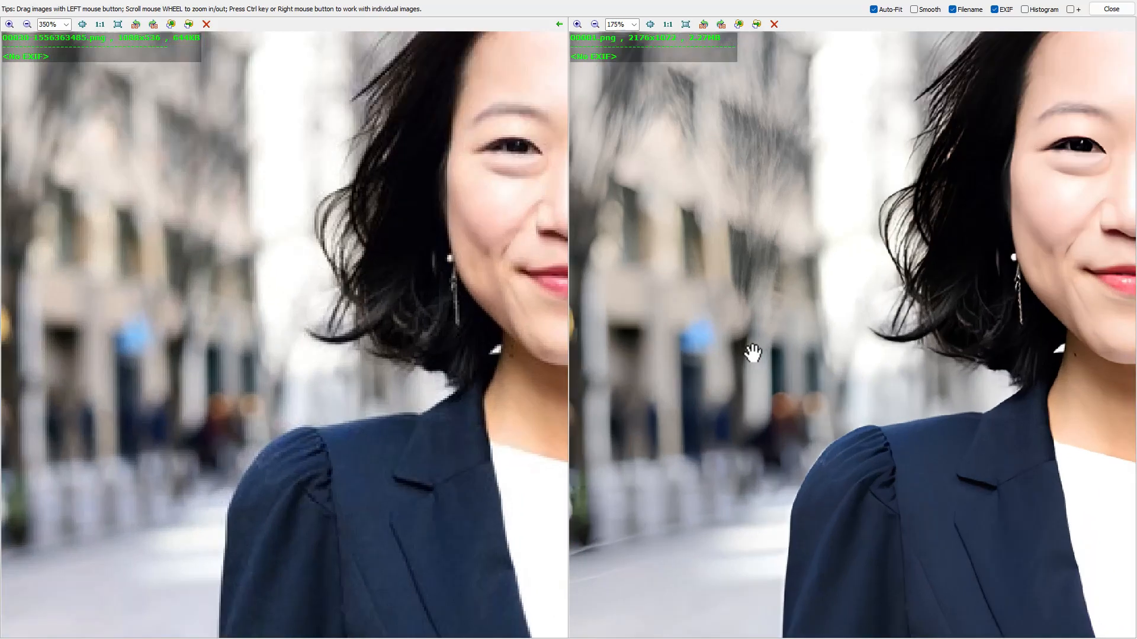
scroll(753, 353, up, 2)
drag(1011, 513, 815, 397)
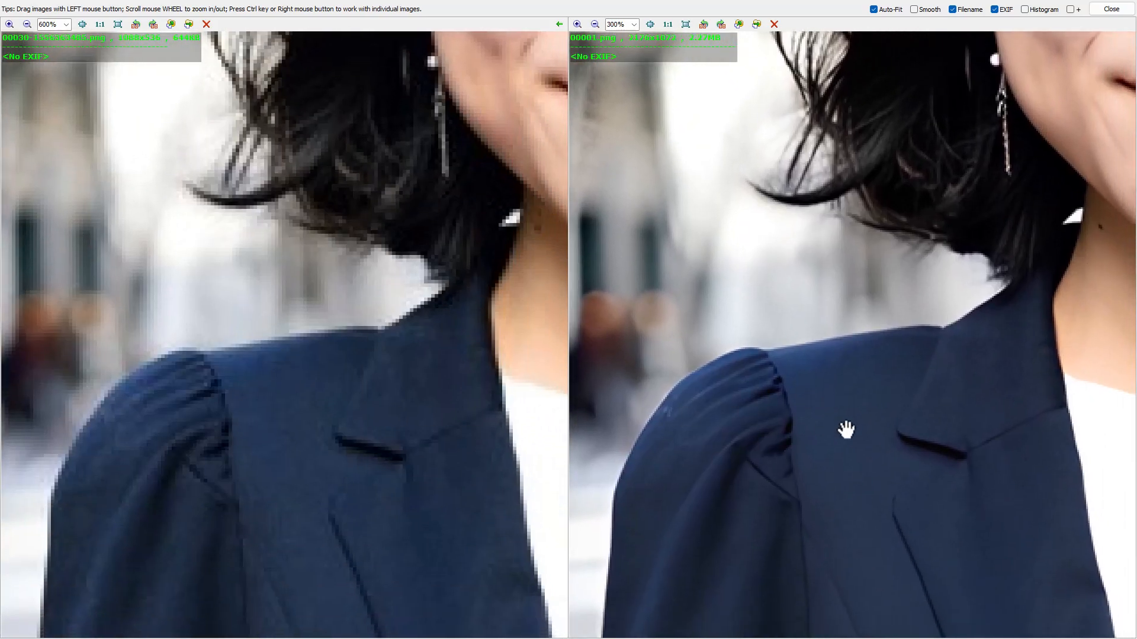
scroll(758, 444, down, 2)
scroll(759, 444, up, 2)
drag(788, 437, 741, 348)
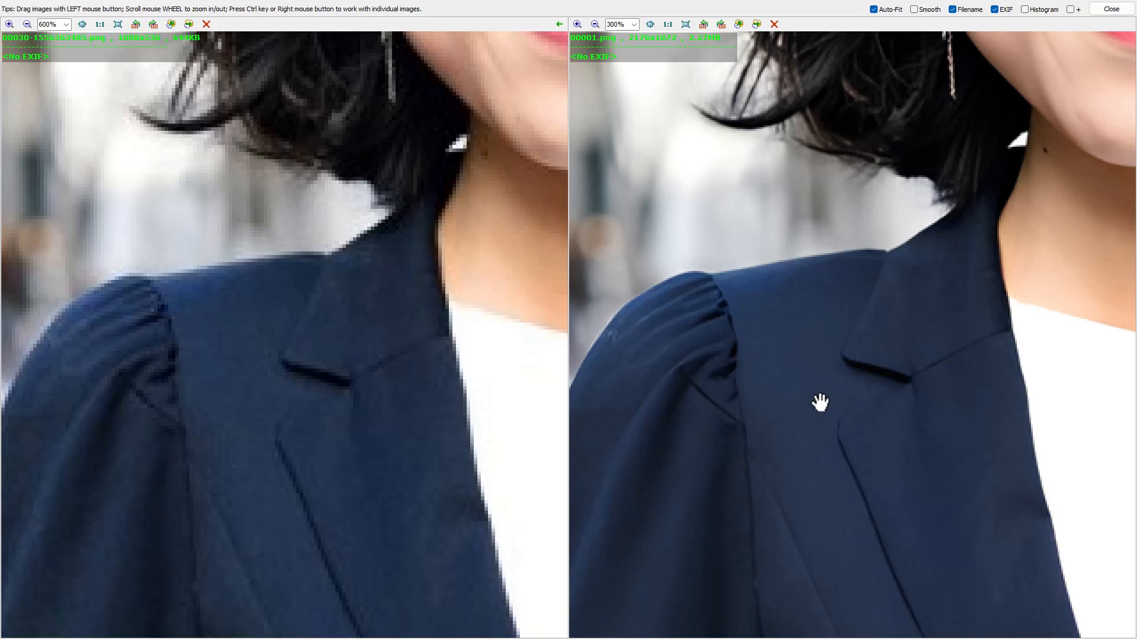
scroll(820, 402, down, 2)
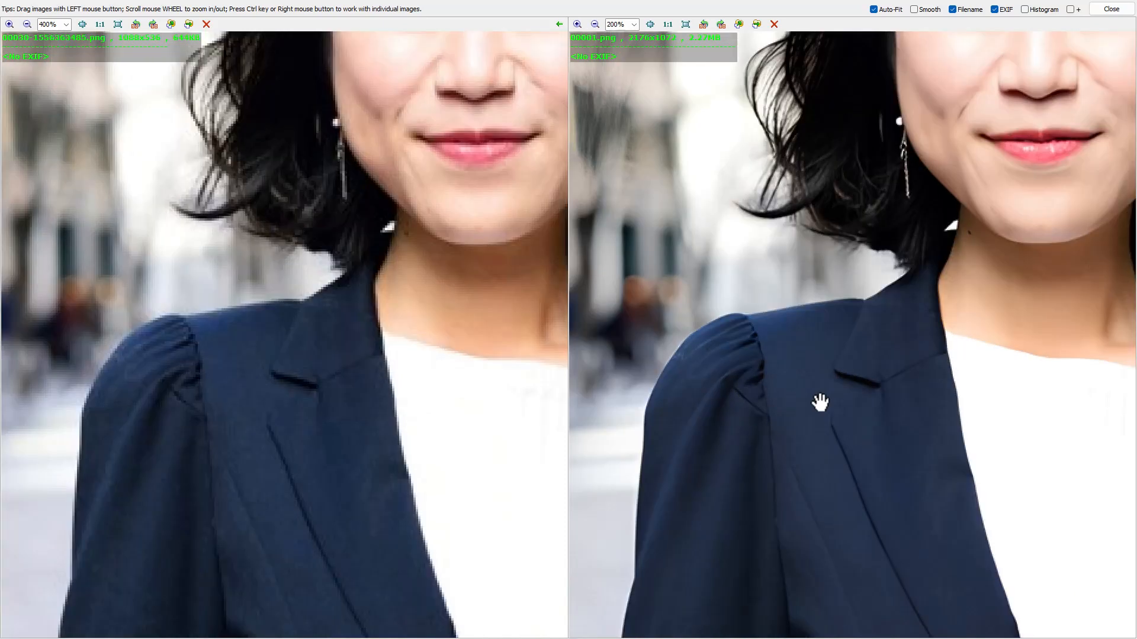